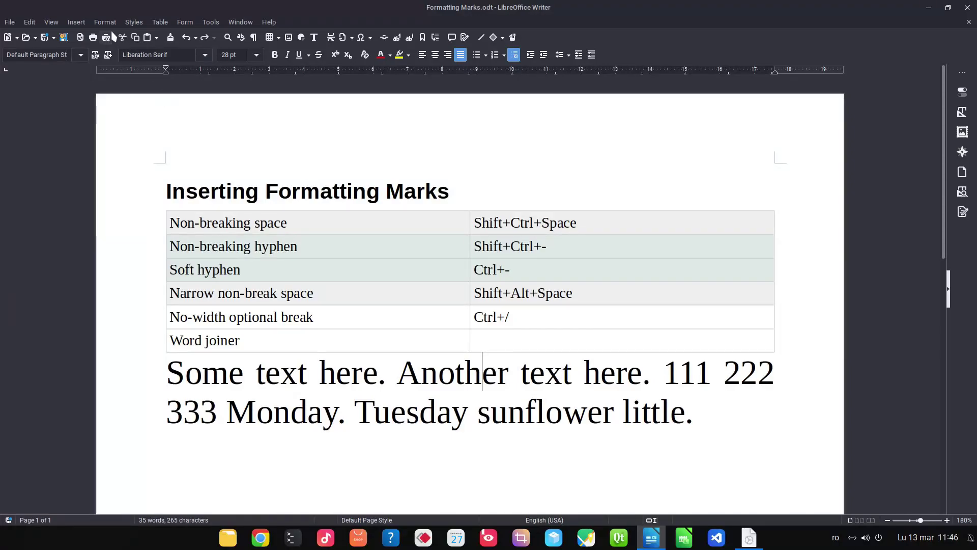
Browse the Insert menu and close it without inserting anything
{"action": "left_click", "coordinate": [79, 22]}
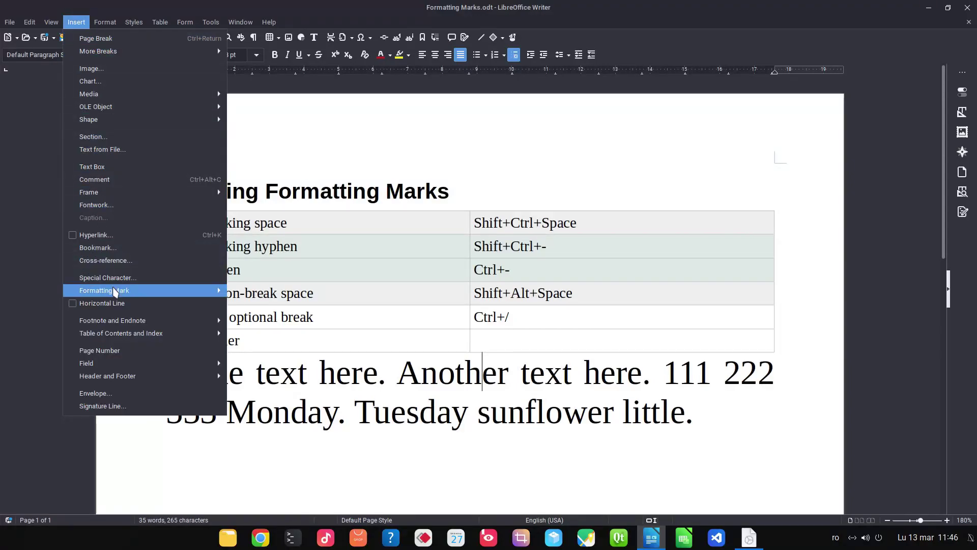
{"action": "mouse_move", "coordinate": [114, 290]}
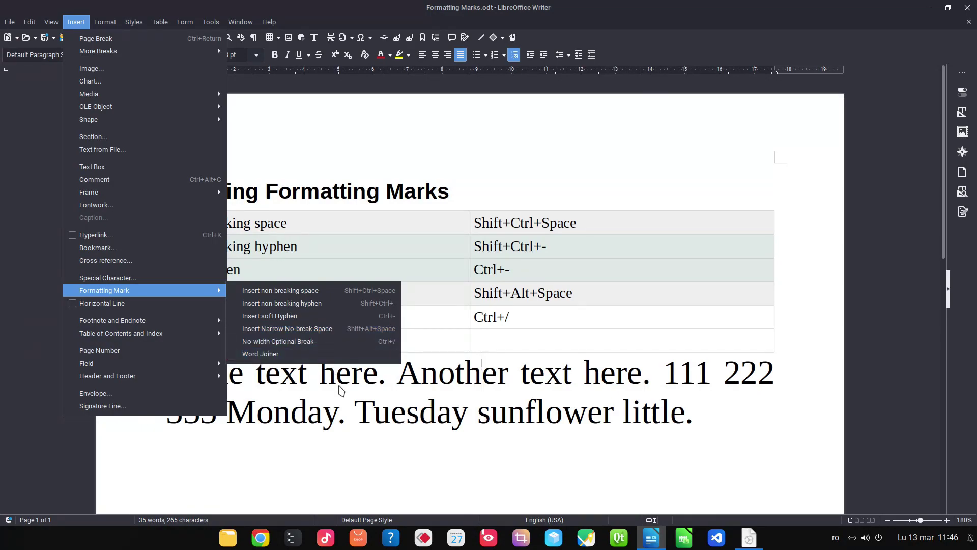
{"action": "left_click", "coordinate": [338, 387]}
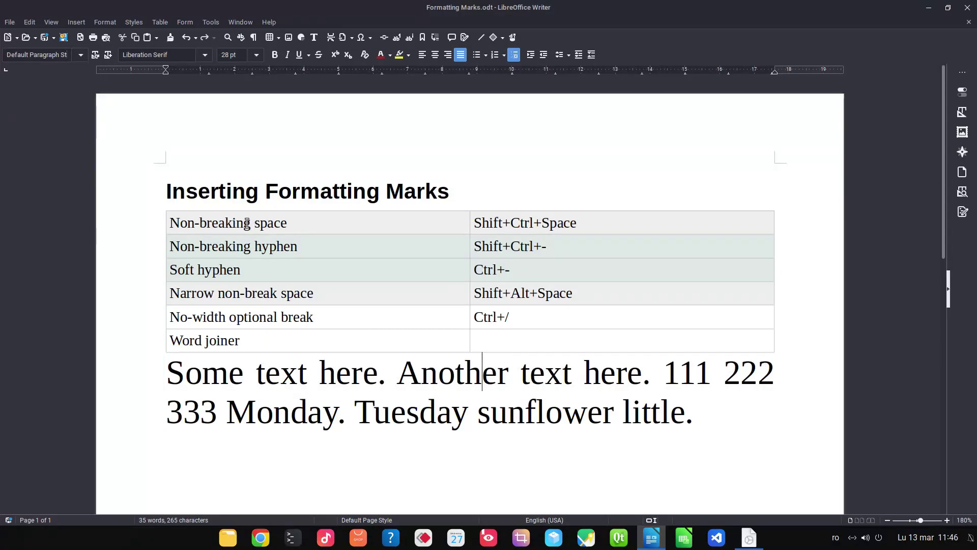
Replace the spaces between 111, 222 and 333 with non-breaking spaces
{"action": "left_click", "coordinate": [731, 376]}
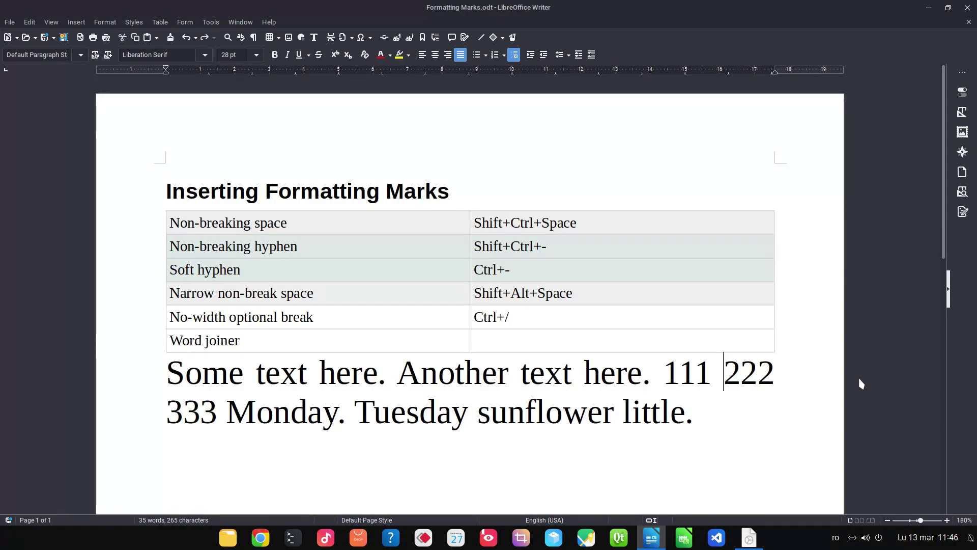
{"action": "key", "text": "BackSpace"}
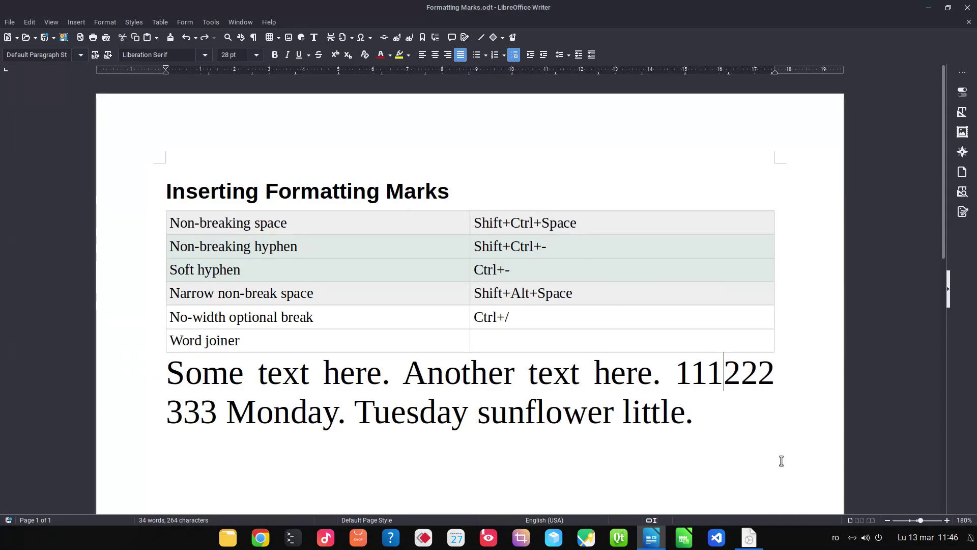
{"action": "key", "text": "ctrl+shift+space"}
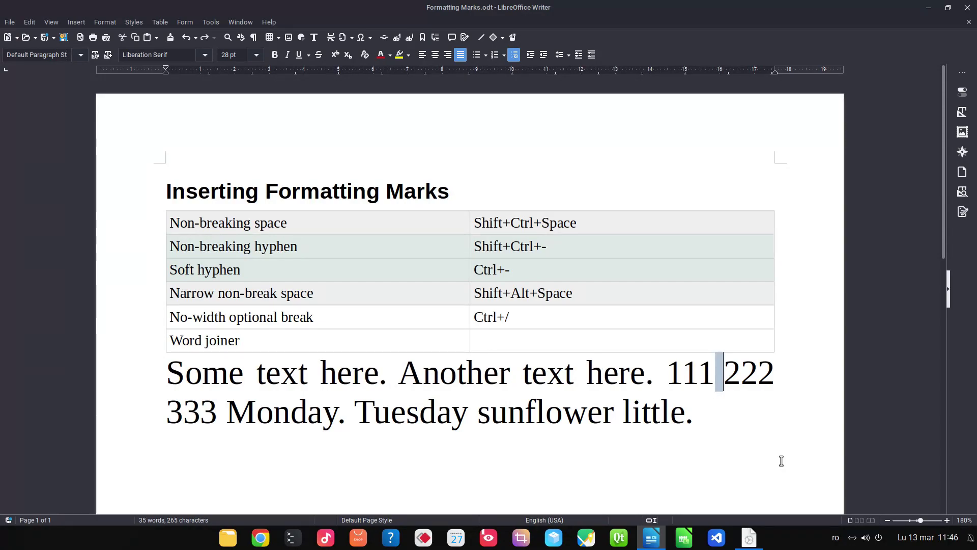
{"action": "left_click", "coordinate": [168, 413]}
{"action": "key", "text": "BackSpace"}
{"action": "key", "text": "ctrl+shift+space"}
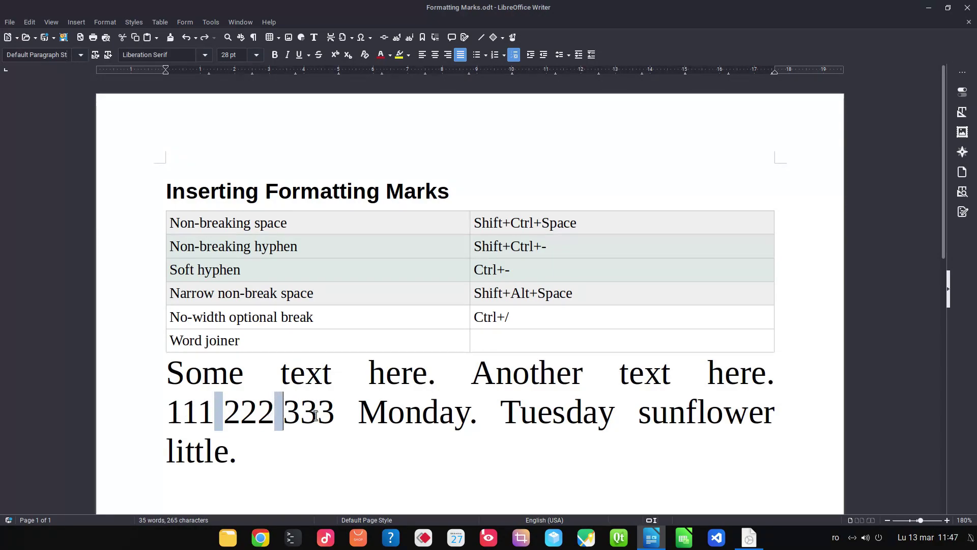
{"action": "key", "text": "BackSpace"}
{"action": "left_click", "coordinate": [77, 22]}
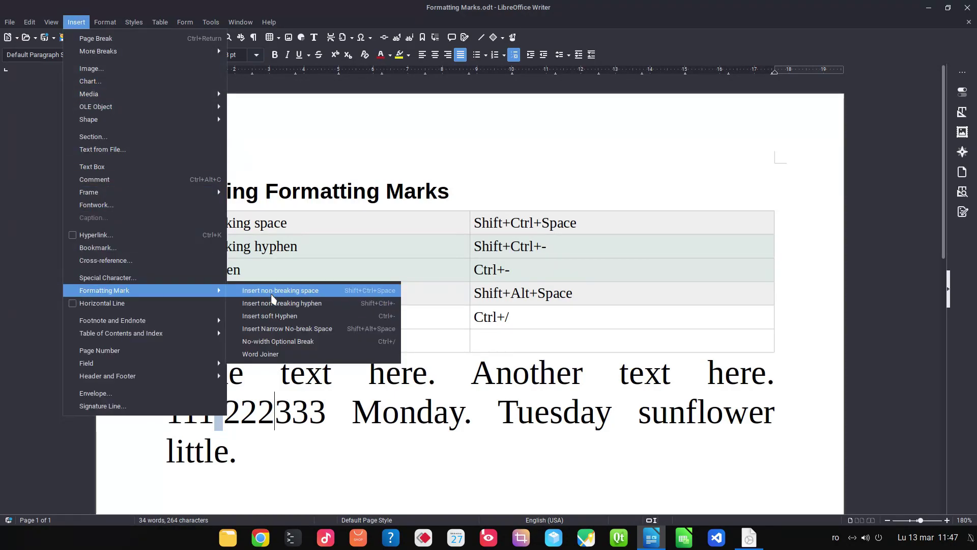
{"action": "left_click", "coordinate": [270, 286]}
{"action": "left_click", "coordinate": [309, 396]}
{"action": "key", "text": "ctrl+slash"}
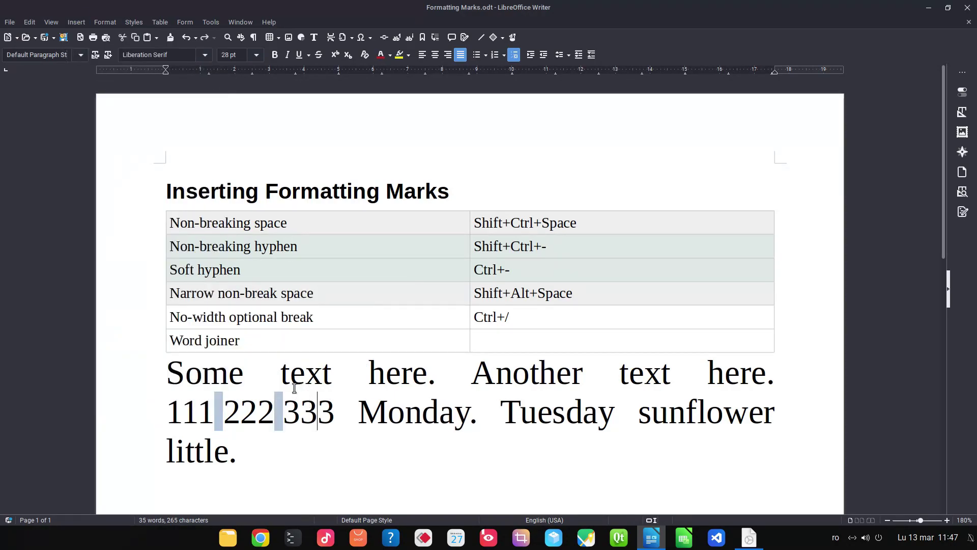
Turn Field Shadings off, then back on
{"action": "left_click", "coordinate": [53, 23]}
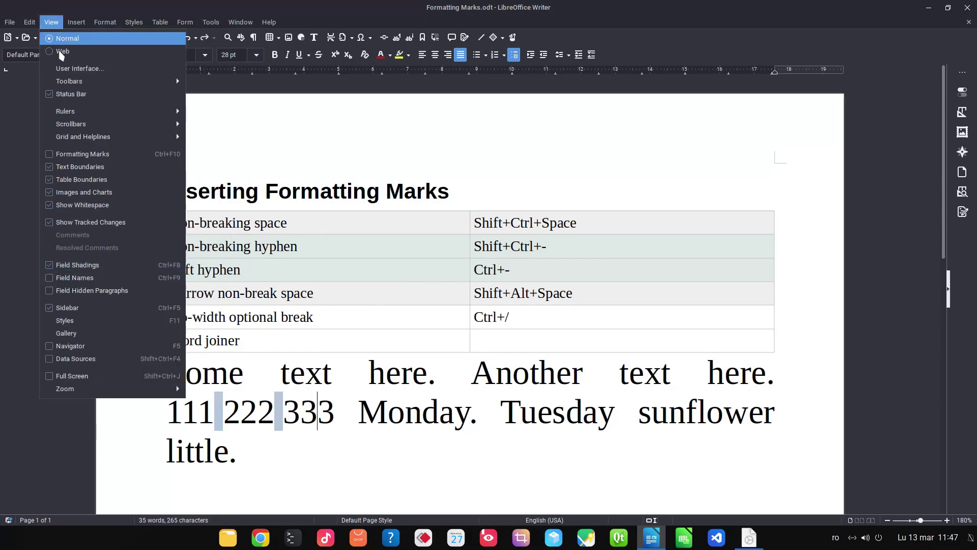
{"action": "left_click", "coordinate": [116, 264]}
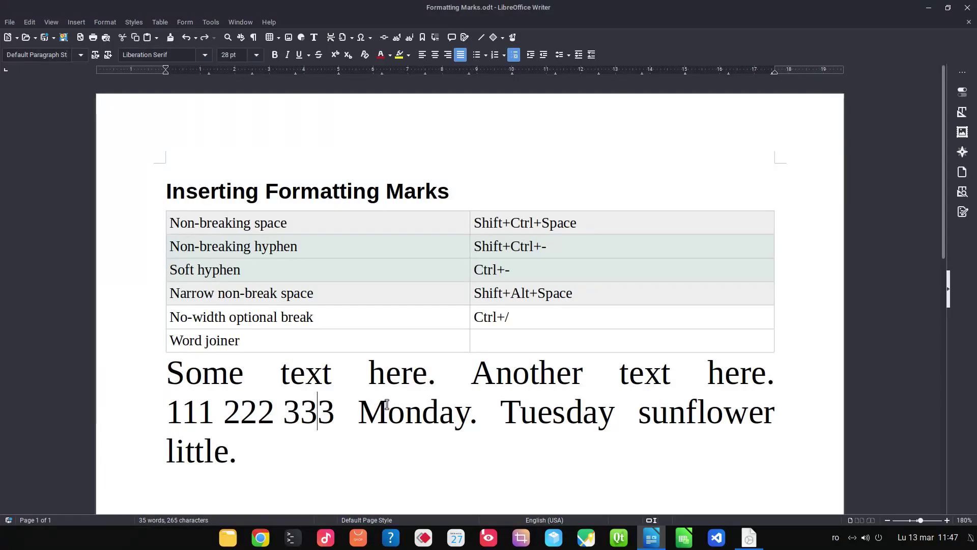
{"action": "left_click", "coordinate": [52, 23]}
{"action": "left_click", "coordinate": [94, 265]}
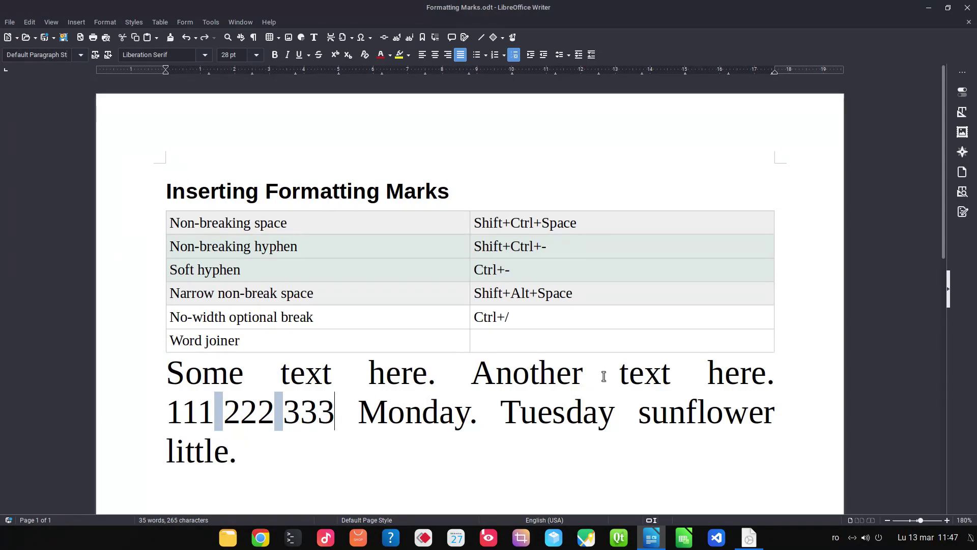
Delete the second 'text' so the sentence reads 'Another here.'
{"action": "left_click", "coordinate": [604, 377]}
{"action": "key", "text": "Delete"}
{"action": "key", "text": "Delete"}
{"action": "key", "text": "Delete"}
{"action": "key", "text": "Delete"}
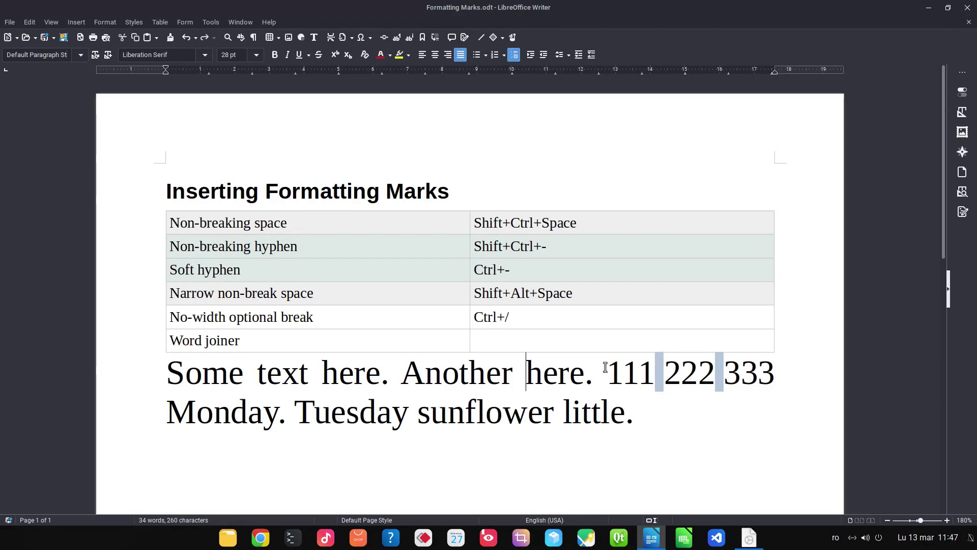
{"action": "left_click_drag", "start_coordinate": [606, 367], "coordinate": [771, 365]}
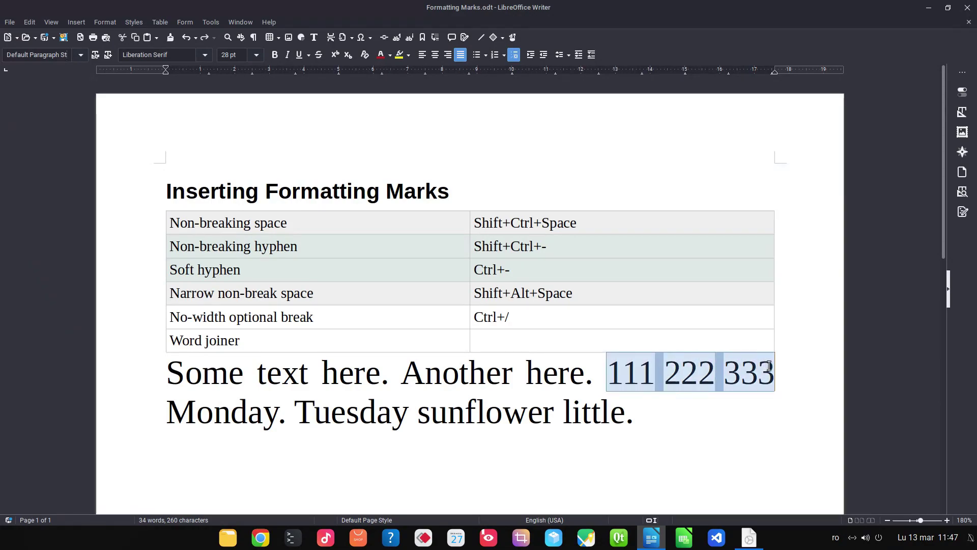
{"action": "left_click", "coordinate": [678, 386]}
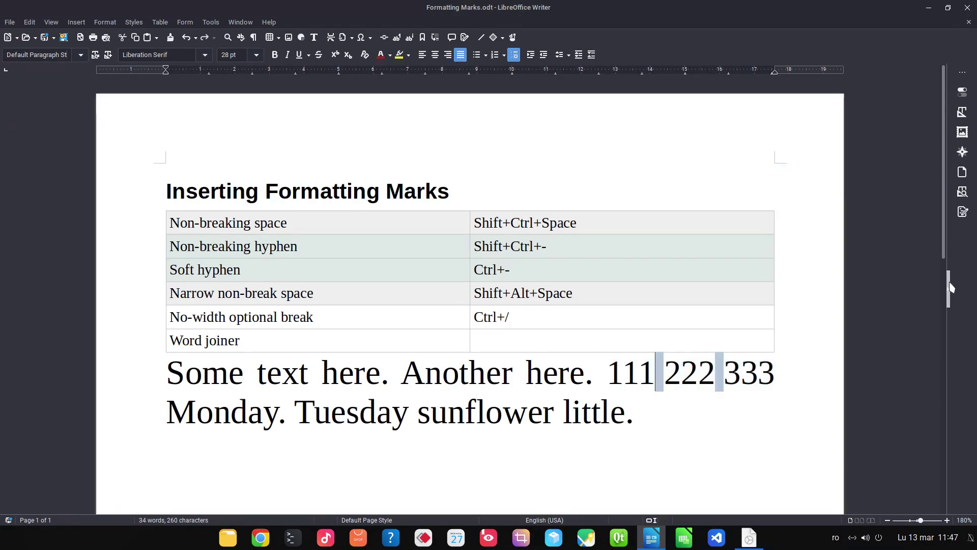
Replace the non-breaking spaces with ordinary hyphens and add test text 'fg' after 'here'
{"action": "key", "text": "BackSpace"}
{"action": "key", "text": "Right"}
{"action": "key", "text": "Right"}
{"action": "key", "text": "Right"}
{"action": "key", "text": "Delete"}
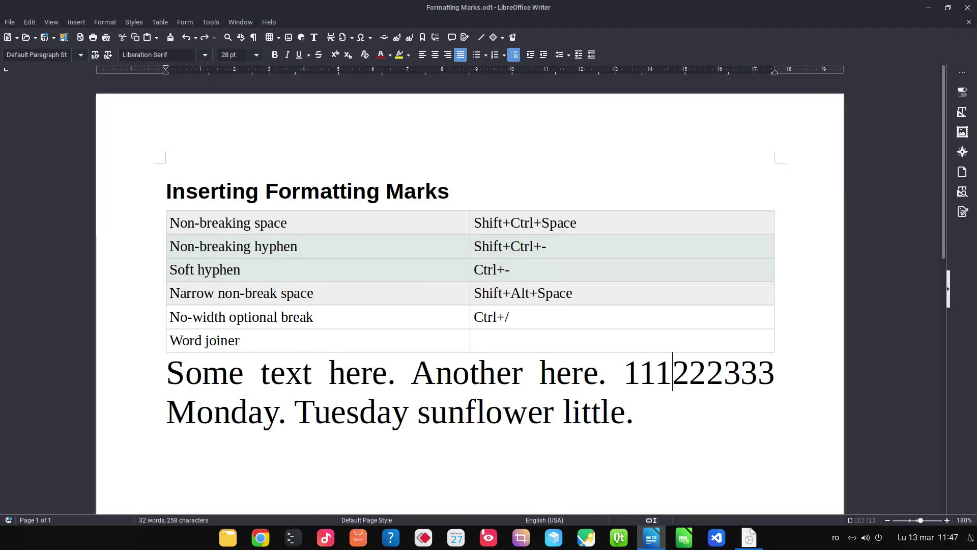
{"action": "type", "text": "-"}
{"action": "key", "text": "Right"}
{"action": "key", "text": "Right"}
{"action": "key", "text": "Right"}
{"action": "type", "text": "-"}
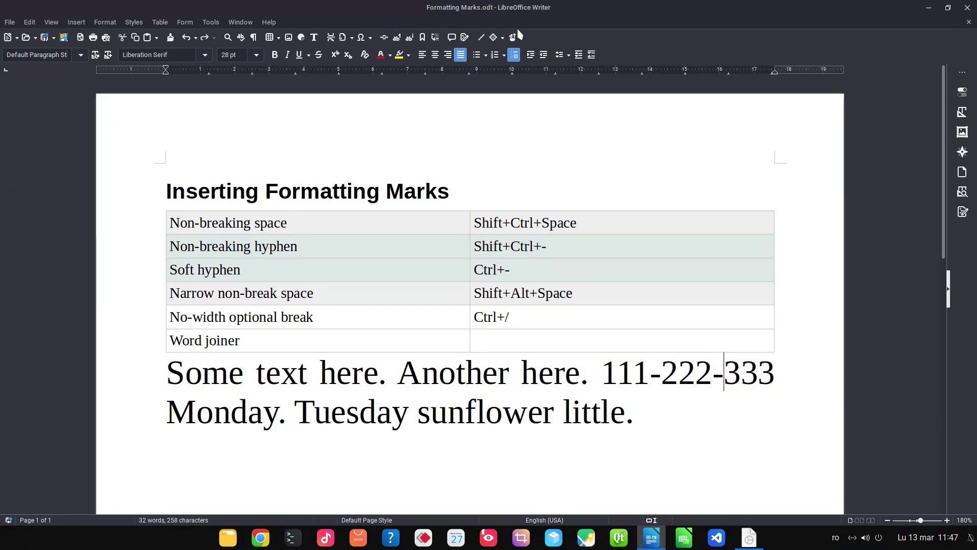
{"action": "left_click", "coordinate": [579, 371]}
{"action": "type", "text": "fg"}
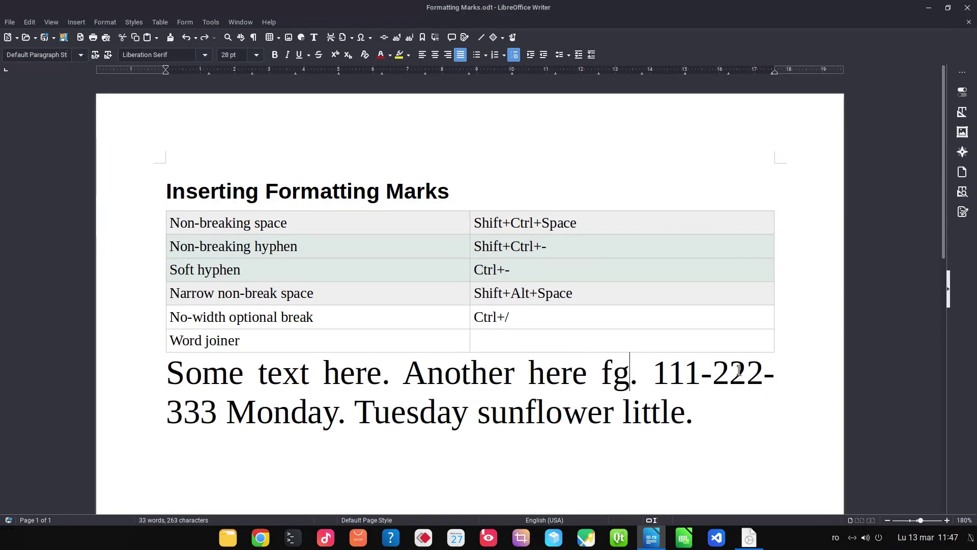
Swap the ordinary hyphens for non-breaking hyphens, giving 111-222-333
{"action": "left_click", "coordinate": [697, 376]}
{"action": "key", "text": "Delete"}
{"action": "key", "text": "Right"}
{"action": "key", "text": "Right"}
{"action": "key", "text": "Right"}
{"action": "key", "text": "Delete"}
{"action": "key", "text": "Left"}
{"action": "key", "text": "Left"}
{"action": "key", "text": "Left"}
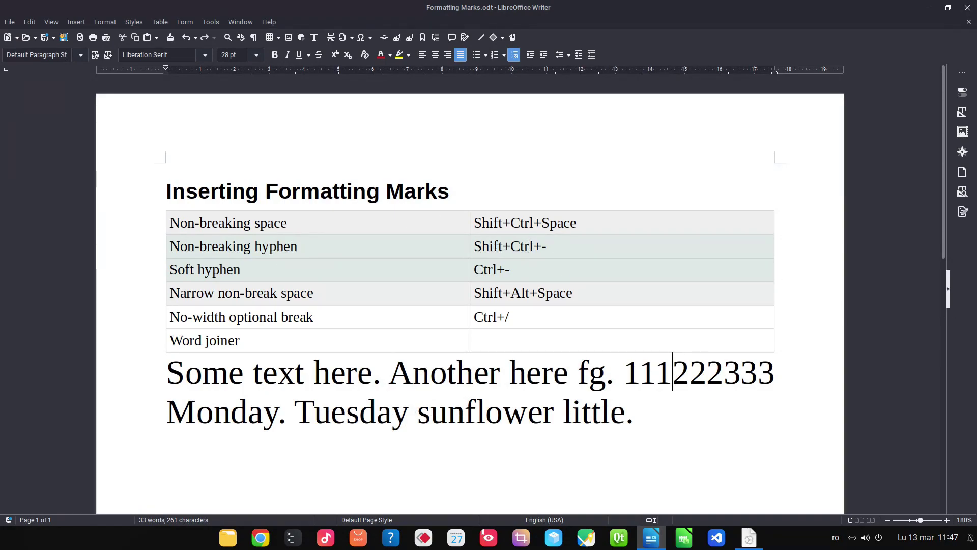
{"action": "key", "text": "ctrl+shift+minus"}
{"action": "key", "text": "Right"}
{"action": "key", "text": "Right"}
{"action": "key", "text": "Right"}
{"action": "key", "text": "ctrl+shift+minus"}
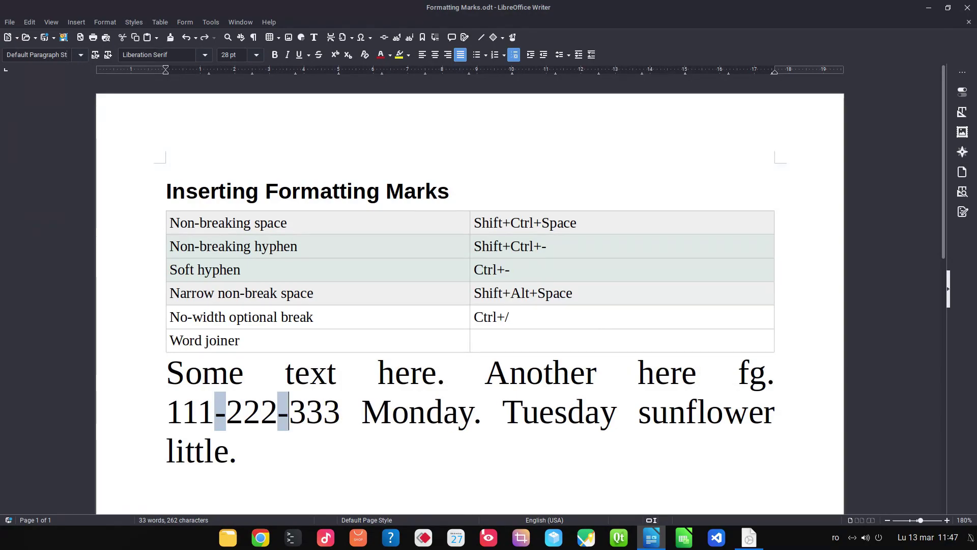
Remove the test text 'fg' from the first line
{"action": "key", "text": "Up"}
{"action": "key", "text": "End"}
{"action": "key", "text": "Left"}
{"action": "key", "text": "BackSpace"}
{"action": "key", "text": "BackSpace"}
{"action": "key", "text": "BackSpace"}
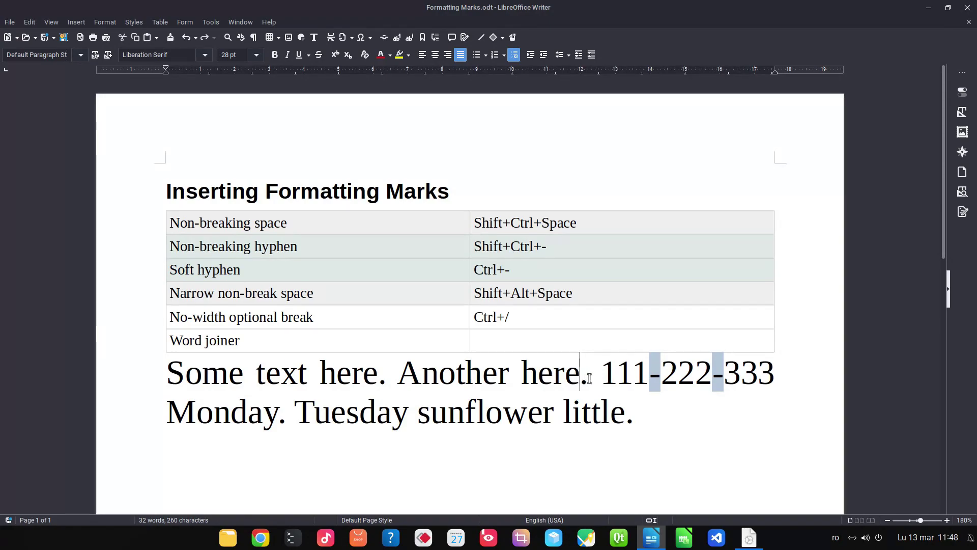
Delete 111-222-333 and the leftover space before 'Monday.'
{"action": "left_click_drag", "start_coordinate": [599, 377], "coordinate": [771, 369]}
{"action": "key", "text": "Delete"}
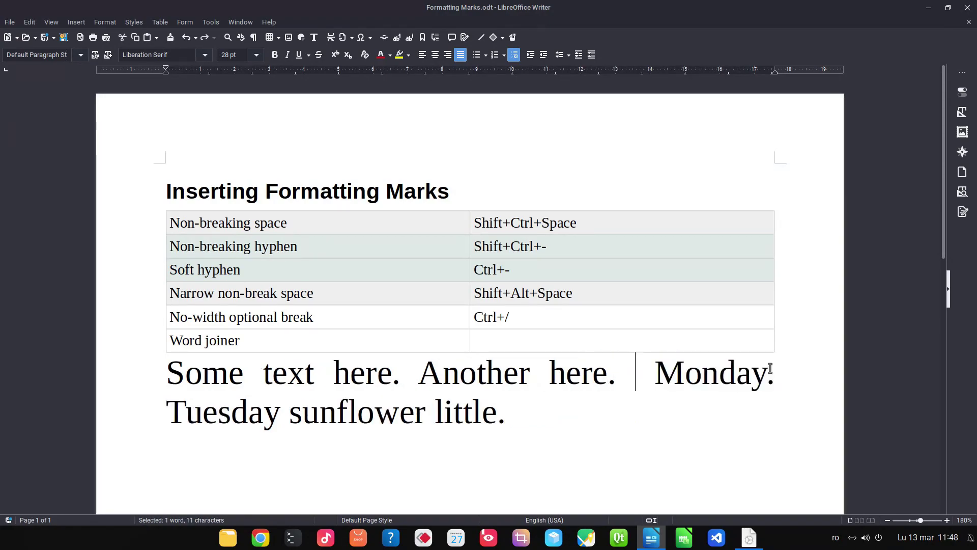
{"action": "key", "text": "Delete"}
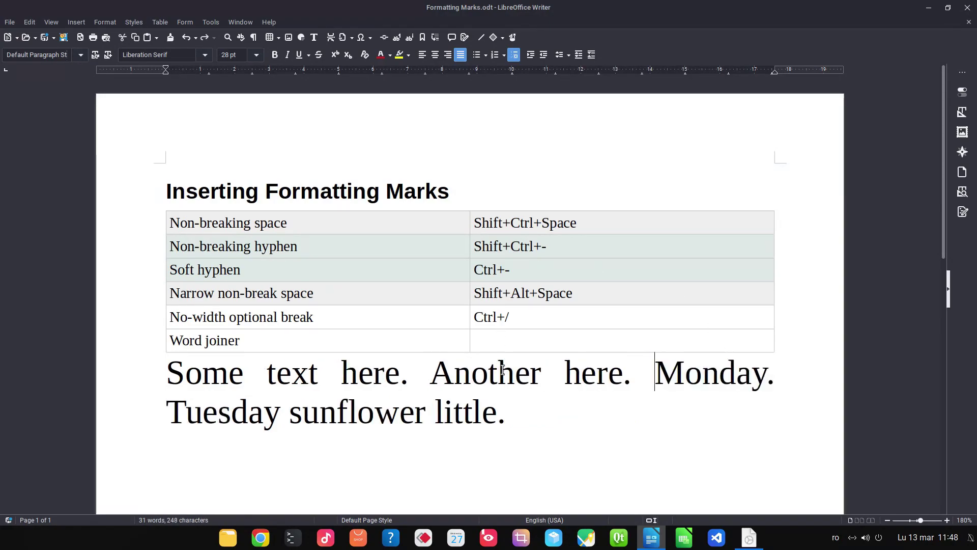
In Paragraph > Text Flow, toggle Hyphenation Automatically on and off, then confirm with OK
{"action": "right_click", "coordinate": [502, 369]}
{"action": "left_click", "coordinate": [617, 407]}
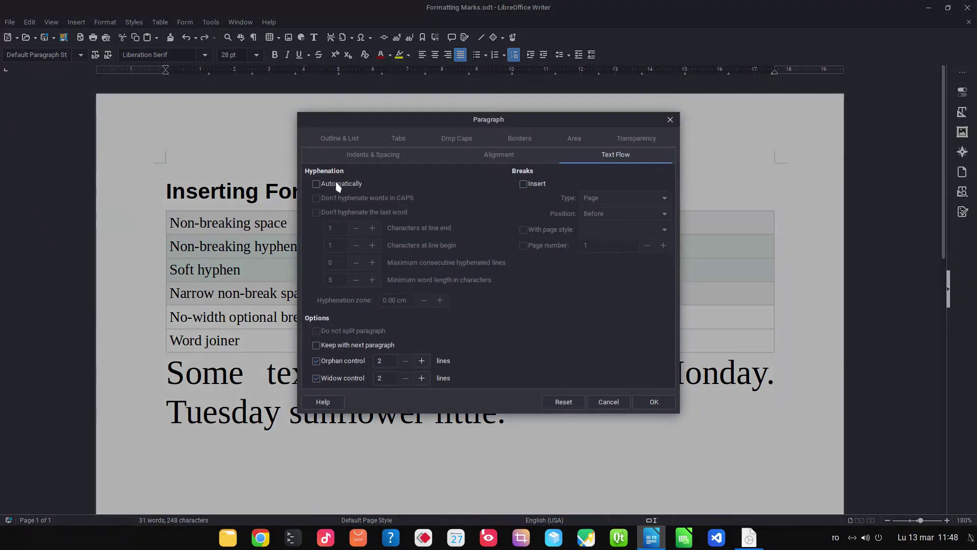
{"action": "left_click", "coordinate": [335, 185]}
{"action": "left_click", "coordinate": [336, 186]}
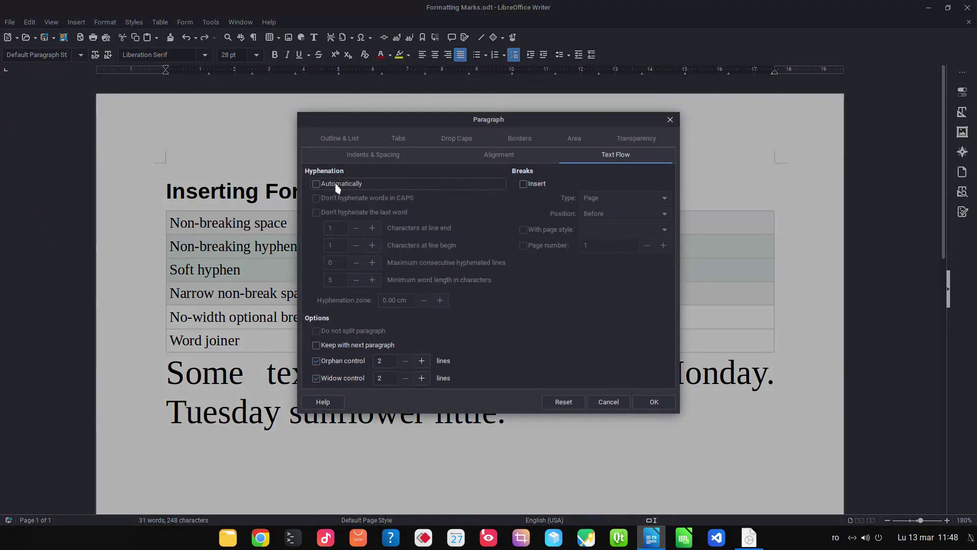
{"action": "left_click", "coordinate": [655, 401]}
{"action": "left_click", "coordinate": [654, 400]}
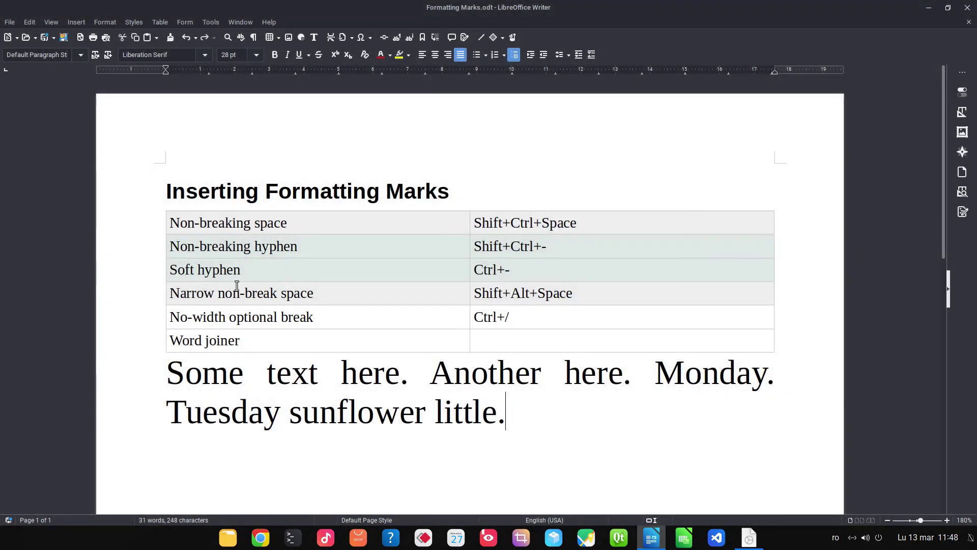
{"action": "left_click", "coordinate": [722, 371]}
Insert a soft hyphen inside Monday and type 'g f f' after 'here.'
{"action": "left_click", "coordinate": [76, 21]}
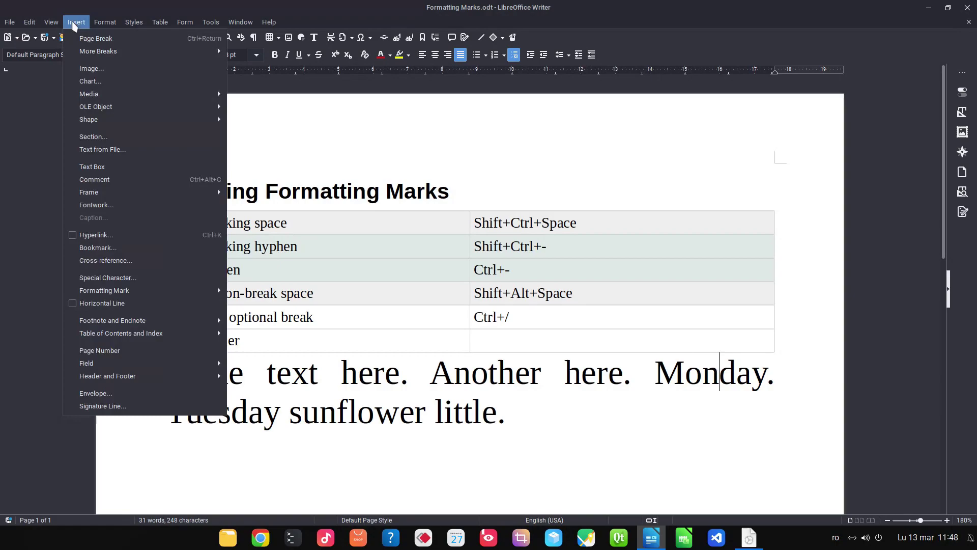
{"action": "mouse_move", "coordinate": [137, 291]}
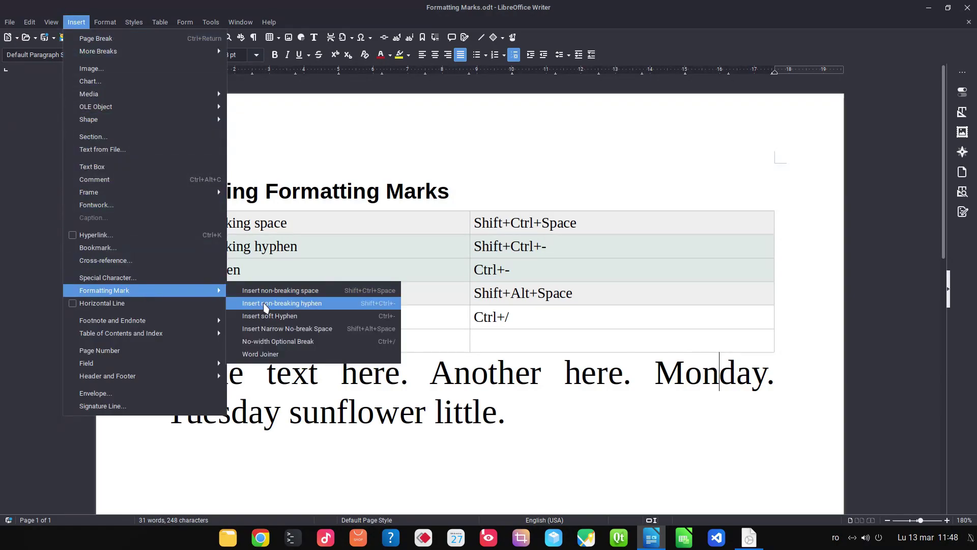
{"action": "left_click", "coordinate": [268, 315]}
{"action": "key", "text": "Down"}
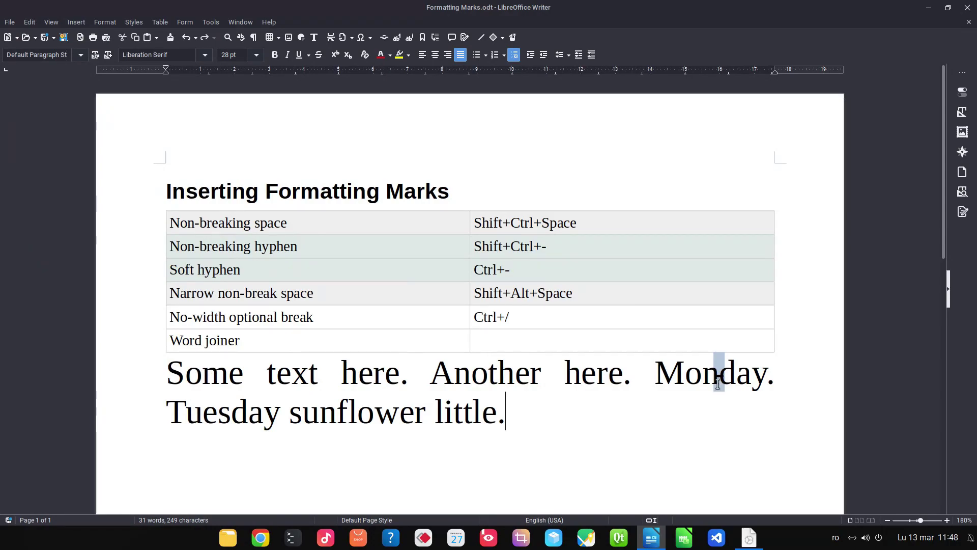
{"action": "left_click", "coordinate": [632, 376]}
{"action": "type", "text": "g"}
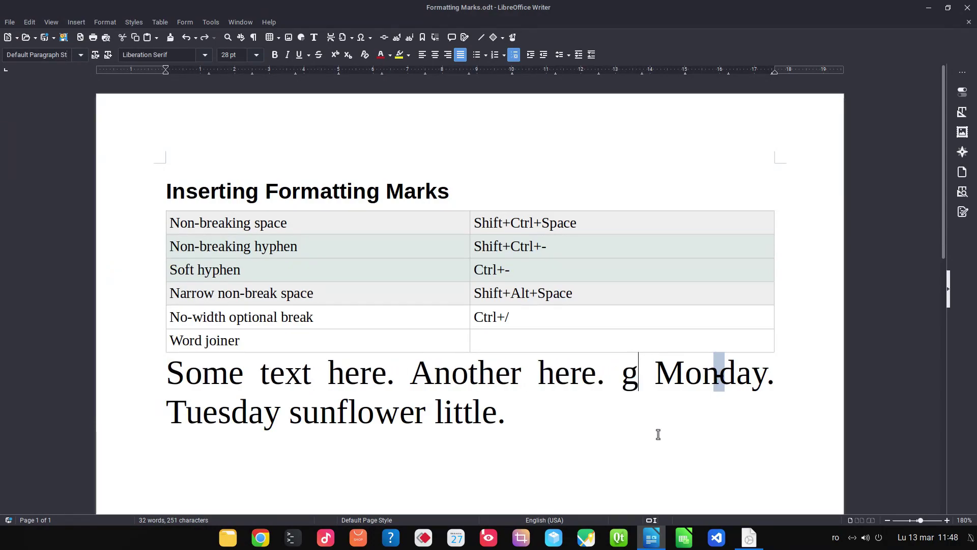
{"action": "type", "text": " f f"}
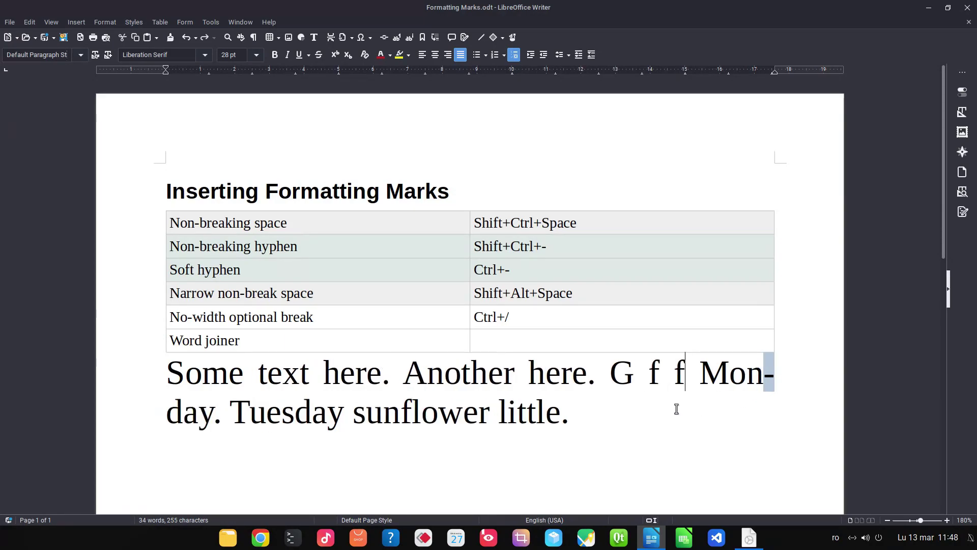
Check the paragraph's Text Flow settings and close without changes
{"action": "right_click", "coordinate": [621, 372]}
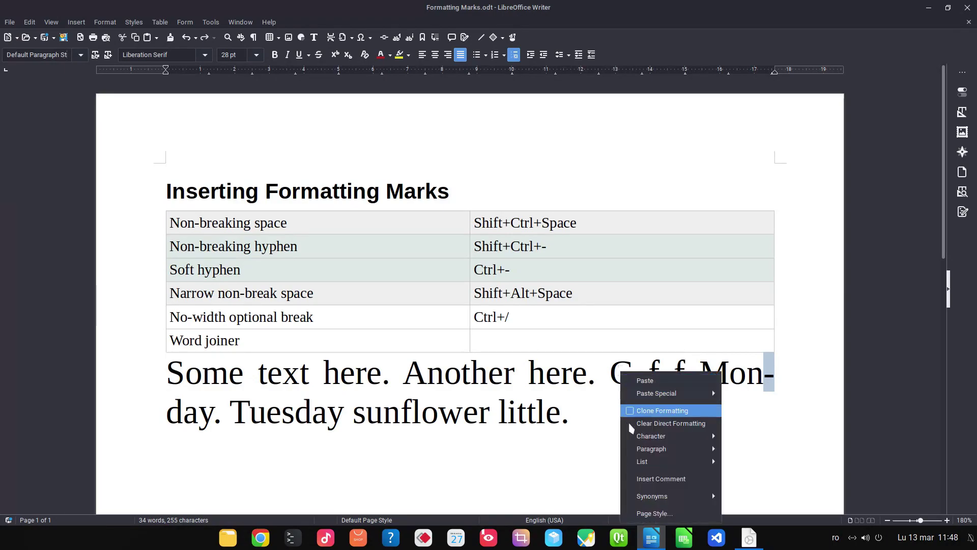
{"action": "mouse_move", "coordinate": [659, 446]}
{"action": "left_click", "coordinate": [755, 430]}
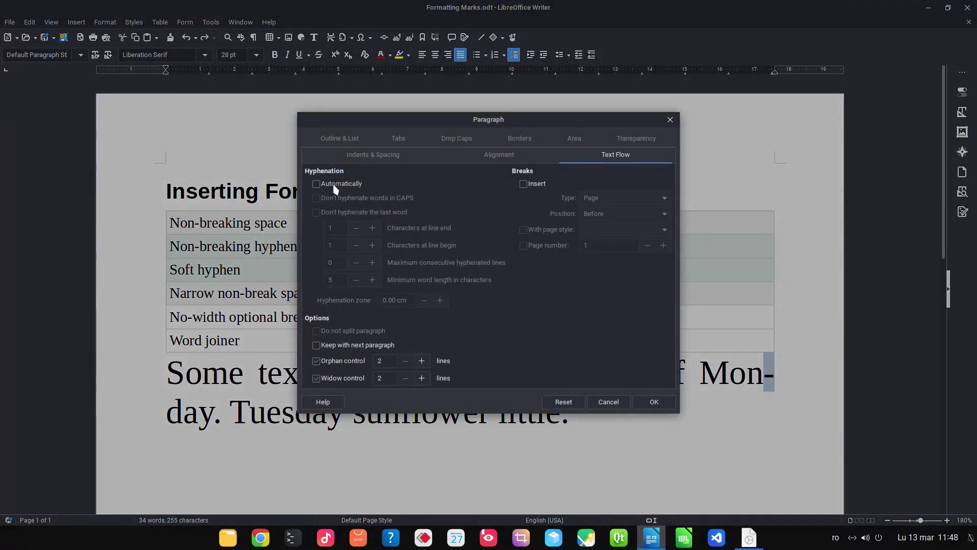
{"action": "left_click", "coordinate": [609, 402]}
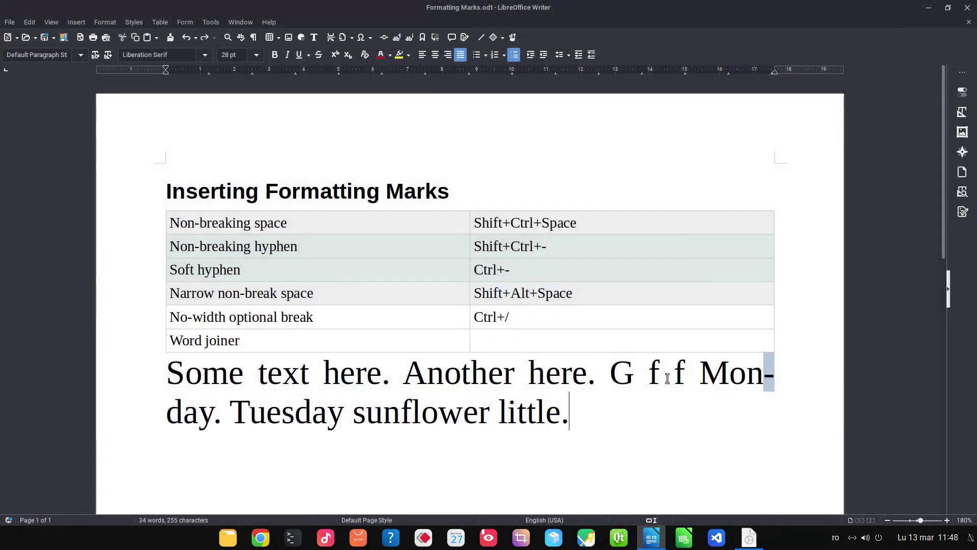
Delete the sentence 'Another here.' including its period
{"action": "left_click", "coordinate": [682, 377]}
{"action": "left_click", "coordinate": [695, 379]}
{"action": "left_click", "coordinate": [397, 377]}
{"action": "key", "text": "Delete"}
{"action": "key", "text": "Delete"}
{"action": "key", "text": "Delete"}
{"action": "key", "text": "Delete"}
{"action": "key", "text": "Delete"}
{"action": "key", "text": "Delete"}
{"action": "key", "text": "Delete"}
{"action": "key", "text": "Delete"}
{"action": "key", "text": "Delete"}
{"action": "key", "text": "Delete"}
{"action": "key", "text": "Delete"}
{"action": "key", "text": "Delete"}
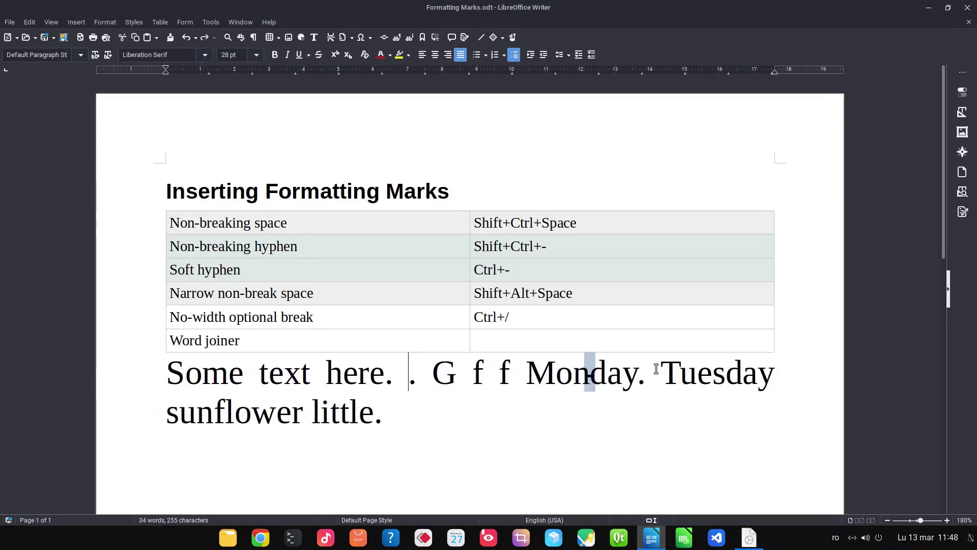
{"action": "key", "text": "Delete"}
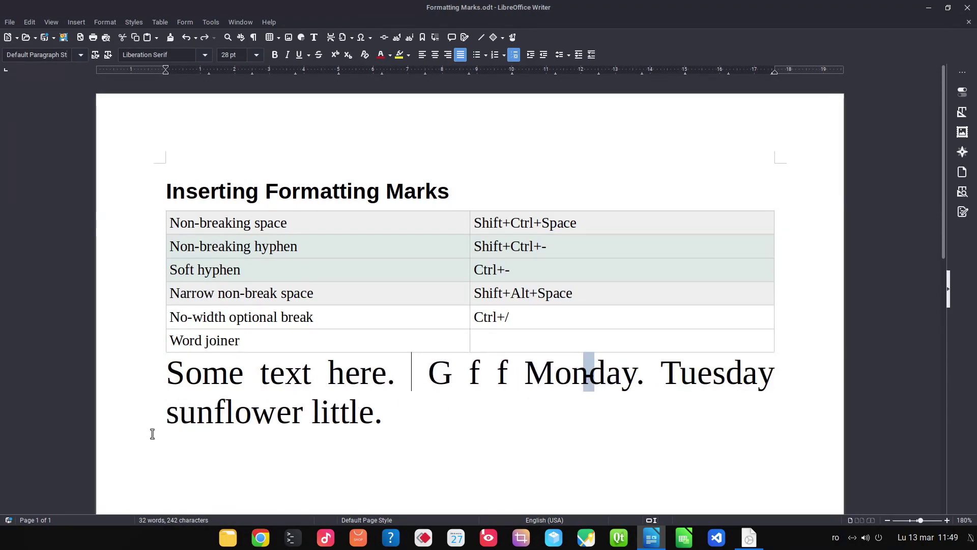
Delete 'G f f' and the M of Monday, leaving 'onday.'
{"action": "key", "text": "Delete"}
{"action": "key", "text": "Delete"}
{"action": "key", "text": "Delete"}
{"action": "key", "text": "Delete"}
{"action": "key", "text": "Delete"}
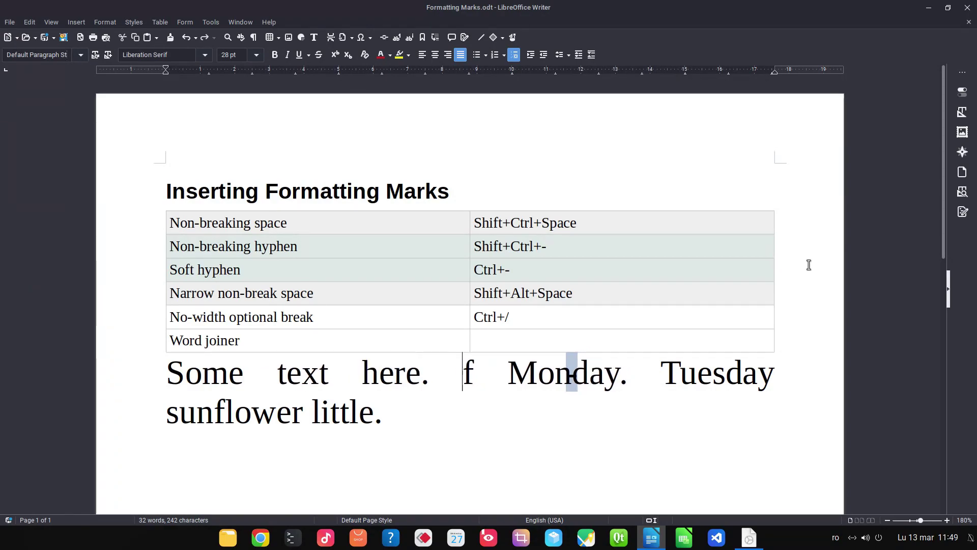
{"action": "key", "text": "Delete"}
{"action": "key", "text": "Delete"}
{"action": "key", "text": "Delete"}
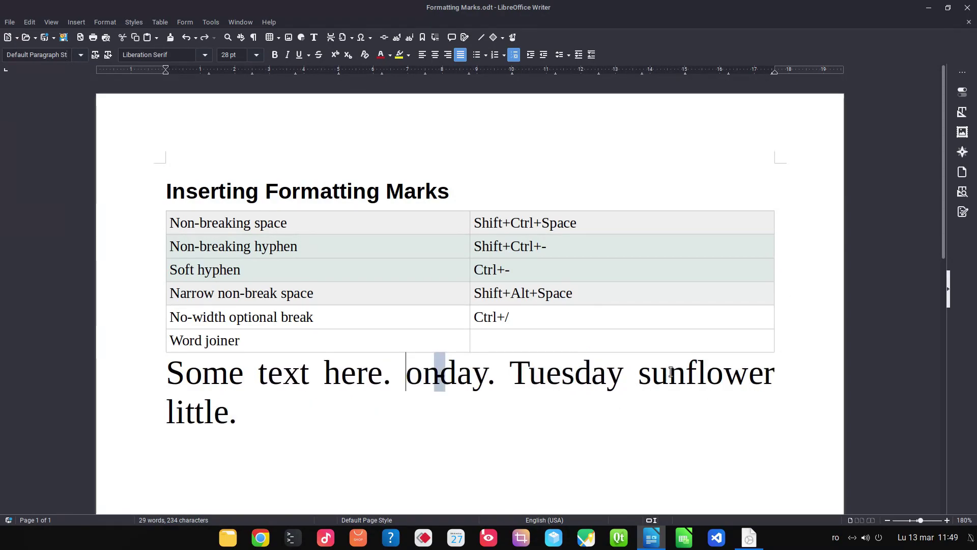
{"action": "left_click", "coordinate": [685, 381]}
{"action": "left_click", "coordinate": [375, 405]}
Add a line reading '111 111 111' above the paragraph
{"action": "left_click", "coordinate": [152, 382]}
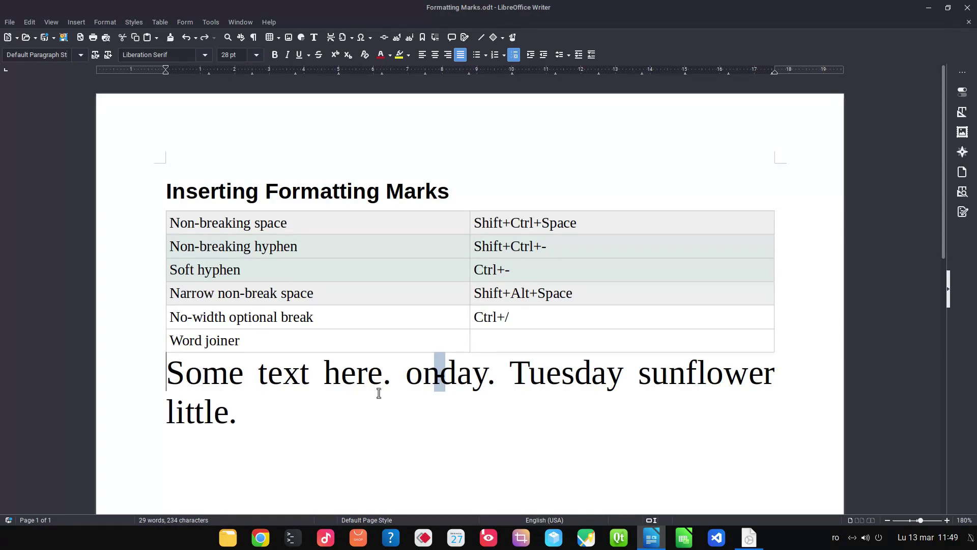
{"action": "type", "text": "111 111"}
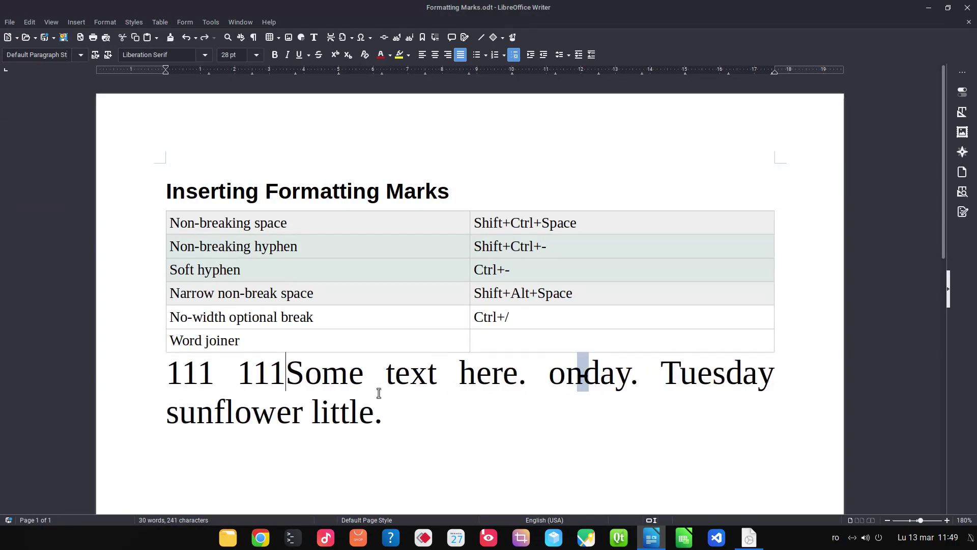
{"action": "type", "text": " 111"}
{"action": "key", "text": "Return"}
{"action": "key", "text": "Up"}
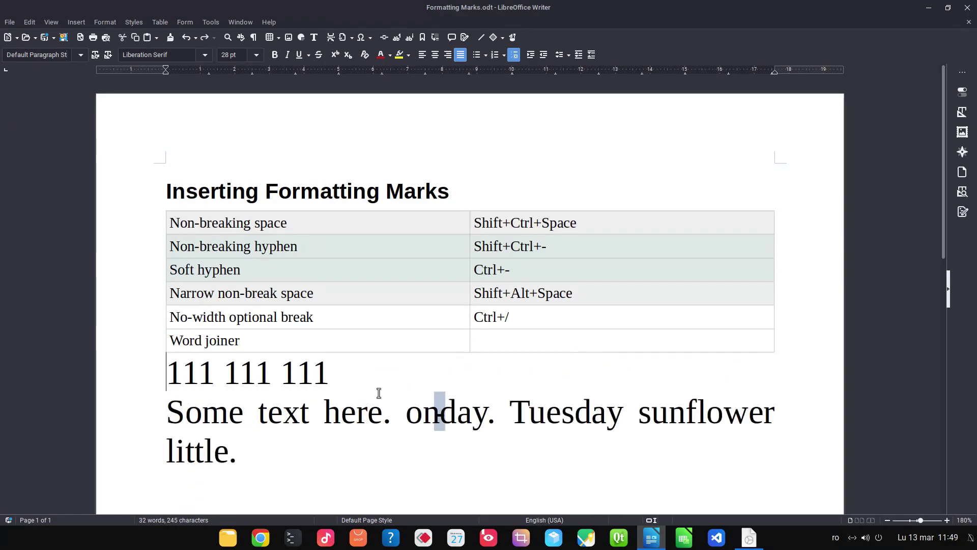
Select the space between the second and third 111
{"action": "left_click", "coordinate": [225, 371]}
{"action": "key", "text": "shift+Left"}
{"action": "key", "text": "Right"}
{"action": "key", "text": "Right"}
{"action": "key", "text": "Right"}
{"action": "key", "text": "Right"}
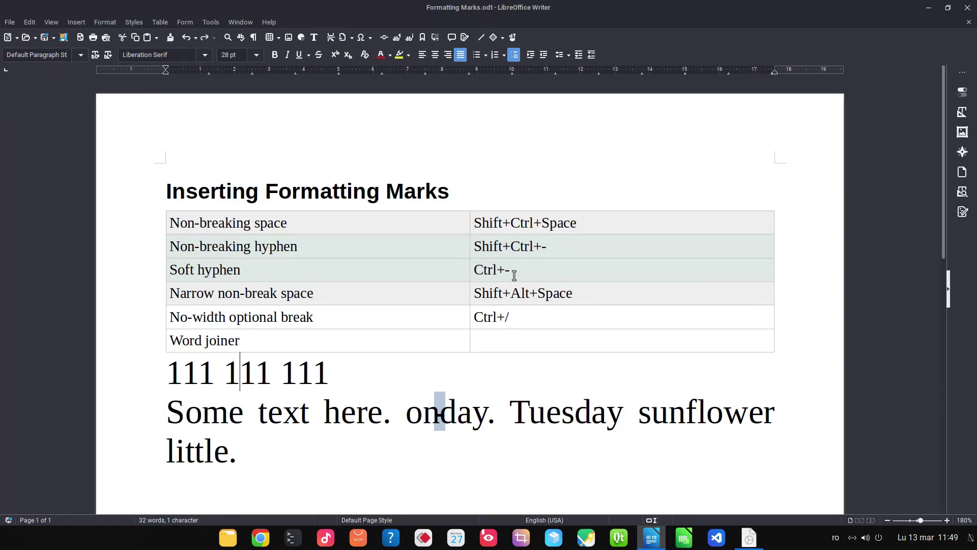
{"action": "key", "text": "shift+Right"}
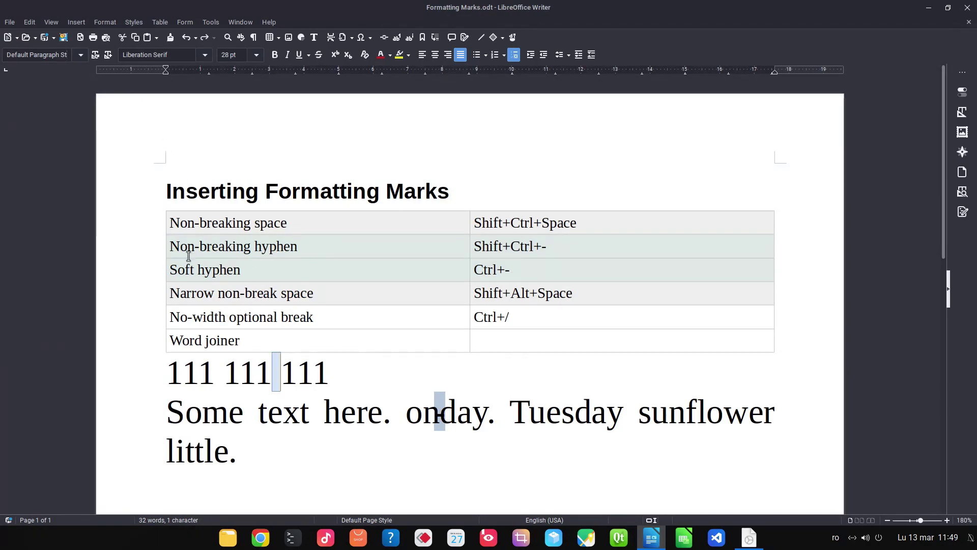
Replace the selected space with a Narrow No-break Space
{"action": "left_click", "coordinate": [81, 23]}
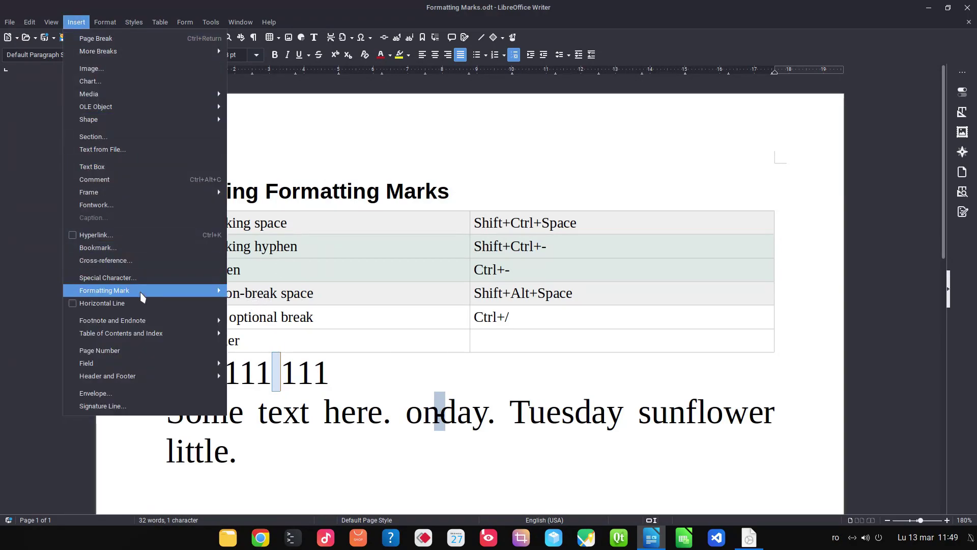
{"action": "mouse_move", "coordinate": [142, 295]}
{"action": "left_click", "coordinate": [337, 329]}
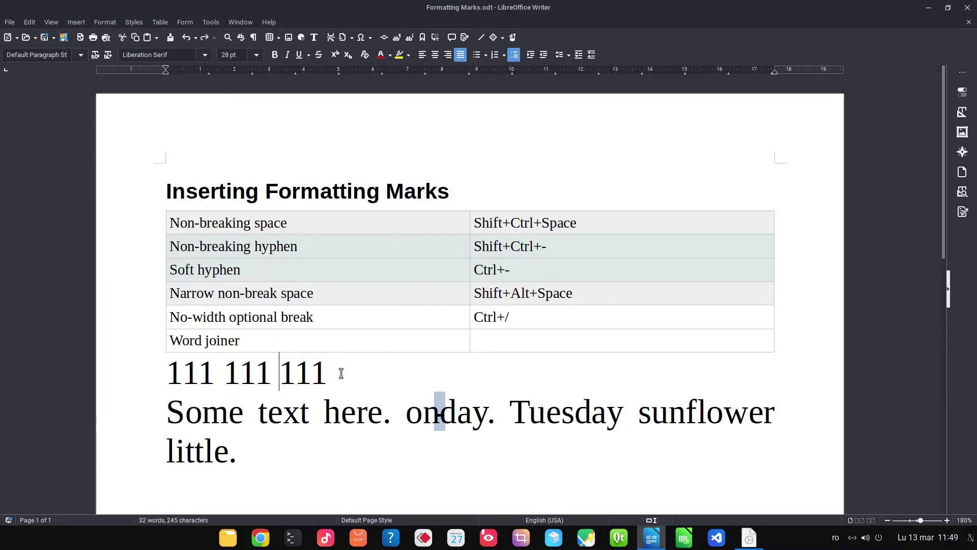
{"action": "left_click", "coordinate": [342, 377]}
Zoom in and choose Rectangle from the Basic Shapes dropdown
{"action": "scroll", "coordinate": [312, 374], "scroll_direction": "up", "scroll_amount": 3}
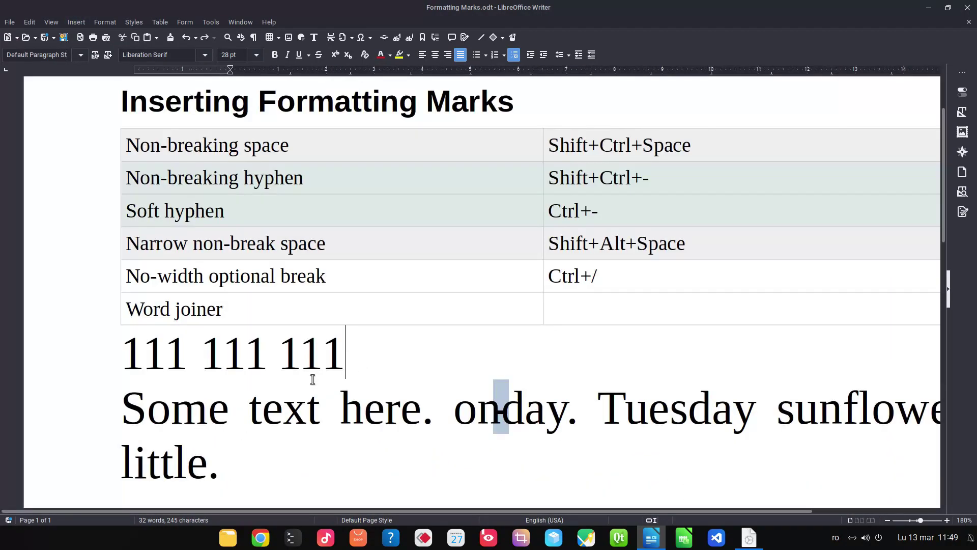
{"action": "scroll", "coordinate": [517, 284], "scroll_direction": "up", "scroll_amount": 2}
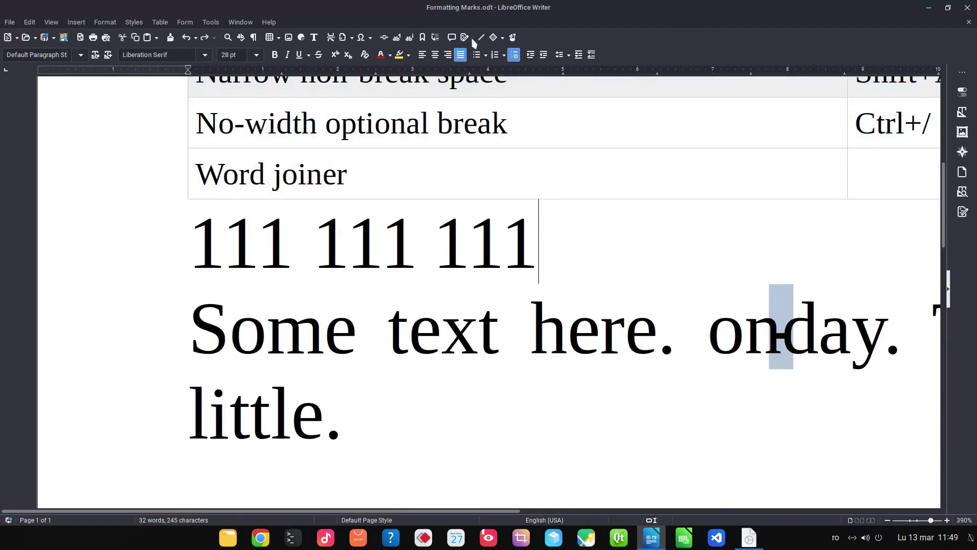
{"action": "left_click", "coordinate": [502, 38]}
{"action": "left_click", "coordinate": [495, 52]}
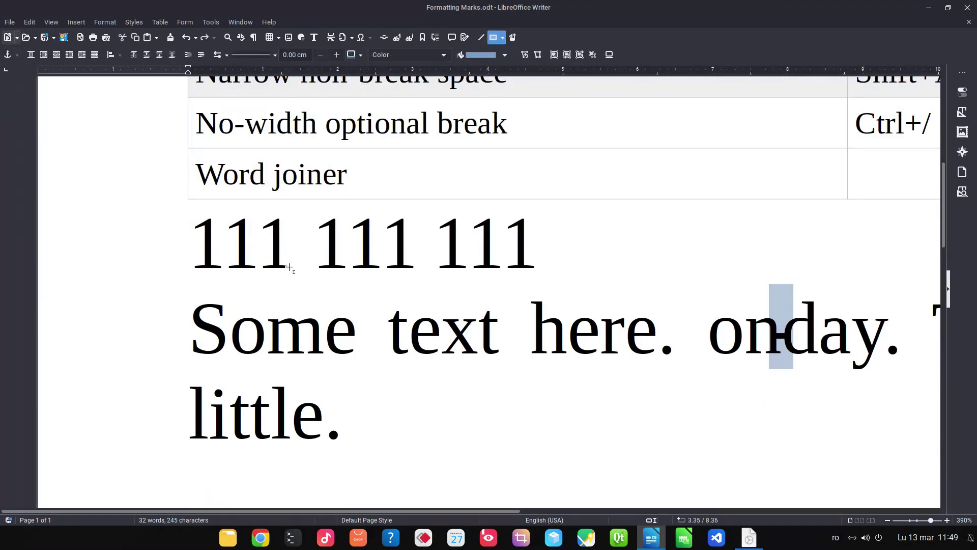
Draw a small 50%-transparent rectangle under the gap after the first 111
{"action": "left_click_drag", "start_coordinate": [289, 266], "coordinate": [318, 277]}
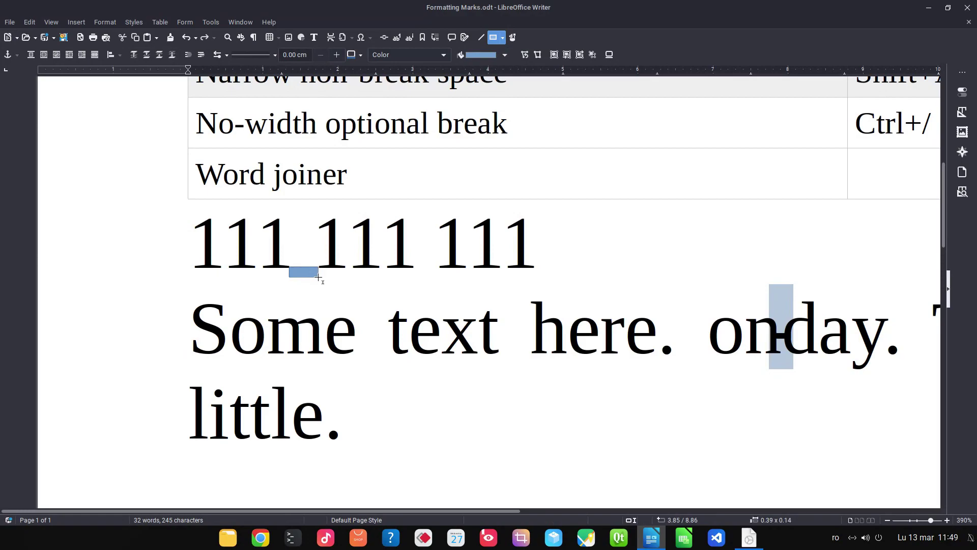
{"action": "left_click_drag", "start_coordinate": [318, 278], "coordinate": [319, 278]}
{"action": "scroll", "coordinate": [326, 275], "scroll_direction": "up", "scroll_amount": 2, "text": "ctrl"}
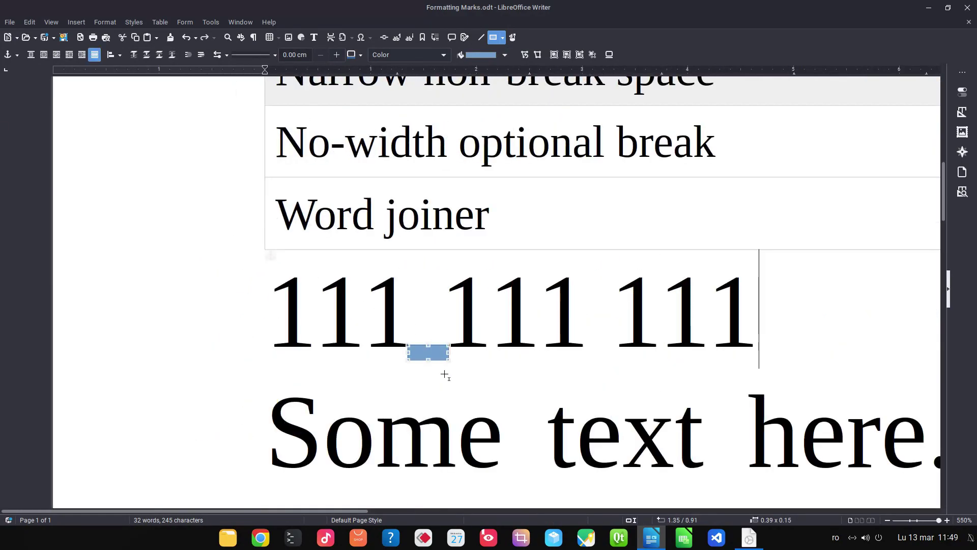
{"action": "right_click", "coordinate": [437, 357]}
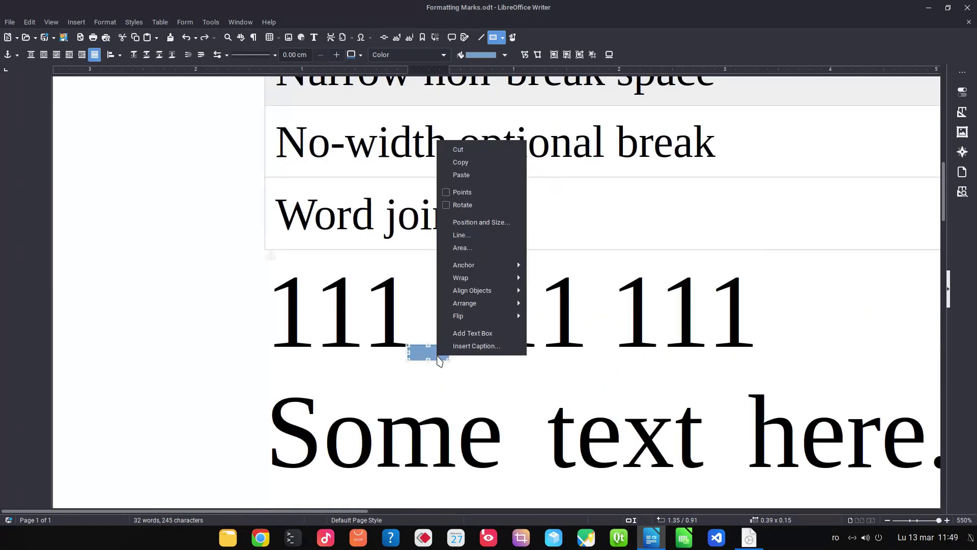
{"action": "left_click", "coordinate": [482, 249]}
{"action": "left_click", "coordinate": [338, 188]}
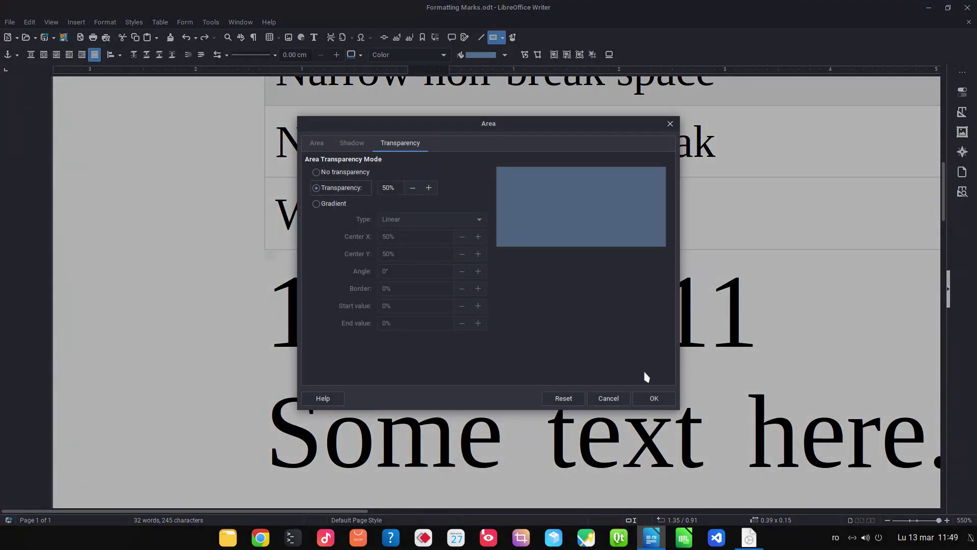
{"action": "left_click", "coordinate": [653, 398]}
Delete the large blue square and move the small box under the second gap
{"action": "left_click", "coordinate": [639, 320]}
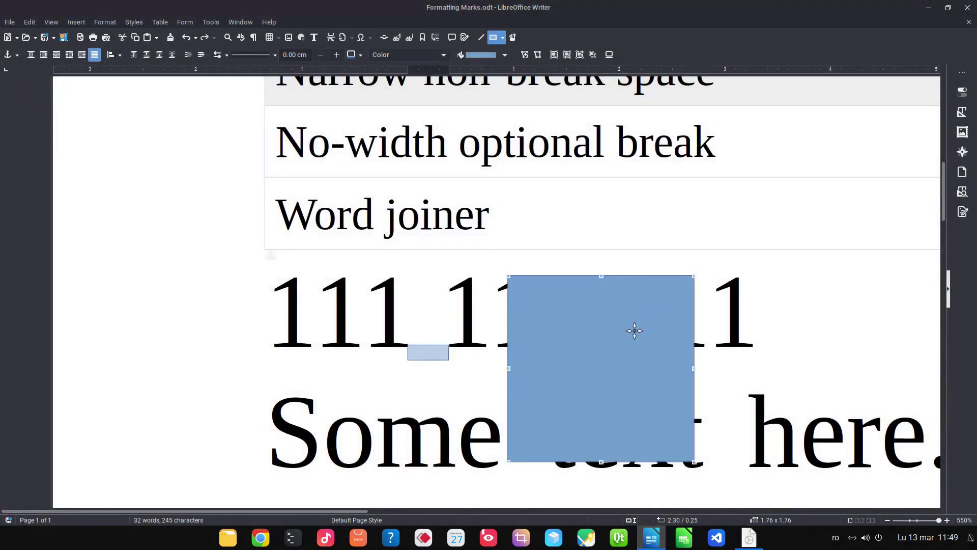
{"action": "key", "text": "Delete"}
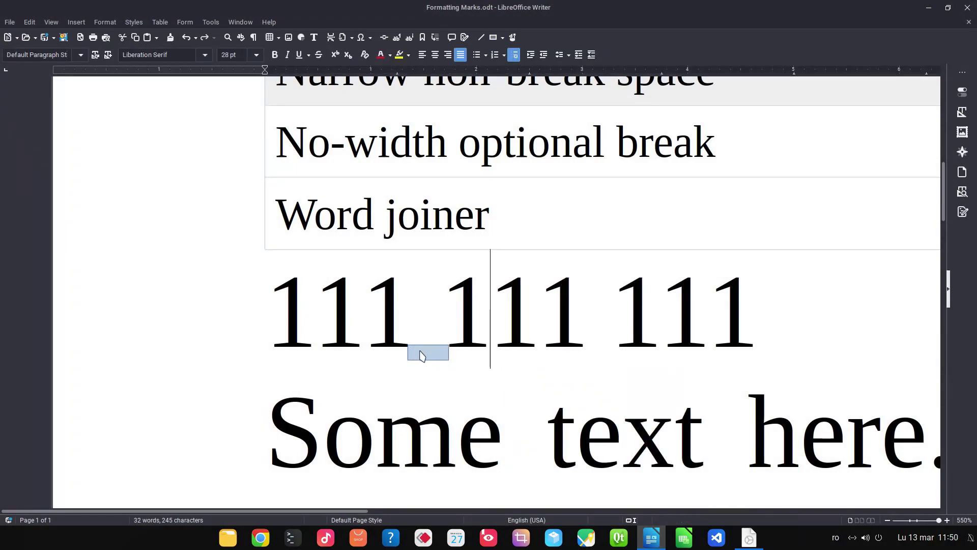
{"action": "left_click", "coordinate": [435, 349]}
{"action": "left_click_drag", "start_coordinate": [435, 349], "coordinate": [616, 351]}
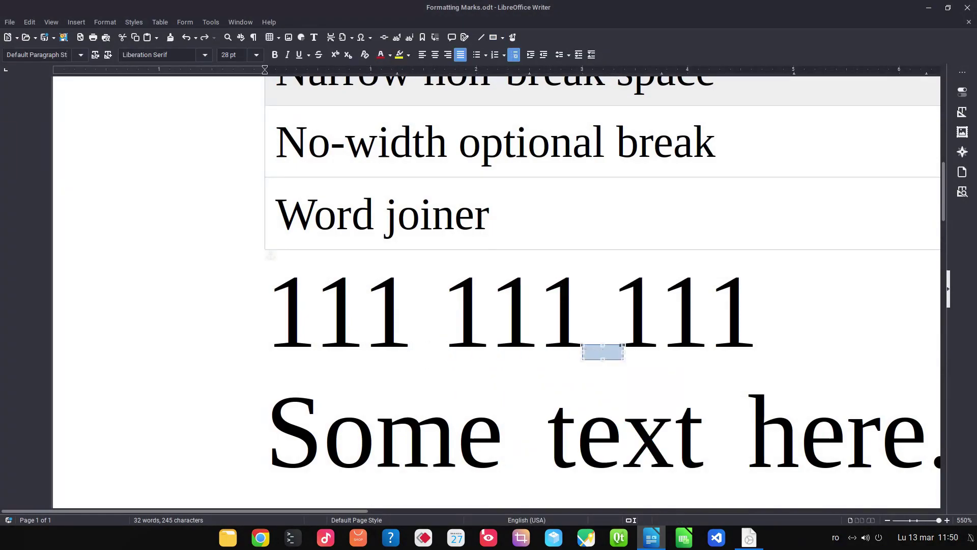
Undo to remove the blue box and reselect the gap between the second and third 111
{"action": "left_click", "coordinate": [630, 362]}
{"action": "key", "text": "ctrl+z"}
{"action": "scroll", "coordinate": [593, 350], "scroll_direction": "down", "scroll_amount": 3}
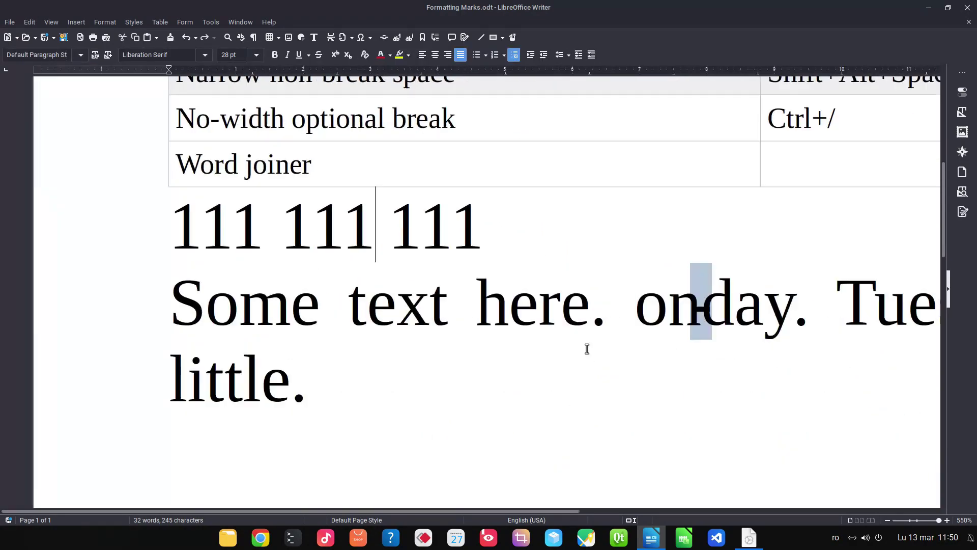
{"action": "scroll", "coordinate": [587, 349], "scroll_direction": "down", "scroll_amount": 2}
{"action": "key", "text": "shift+Right"}
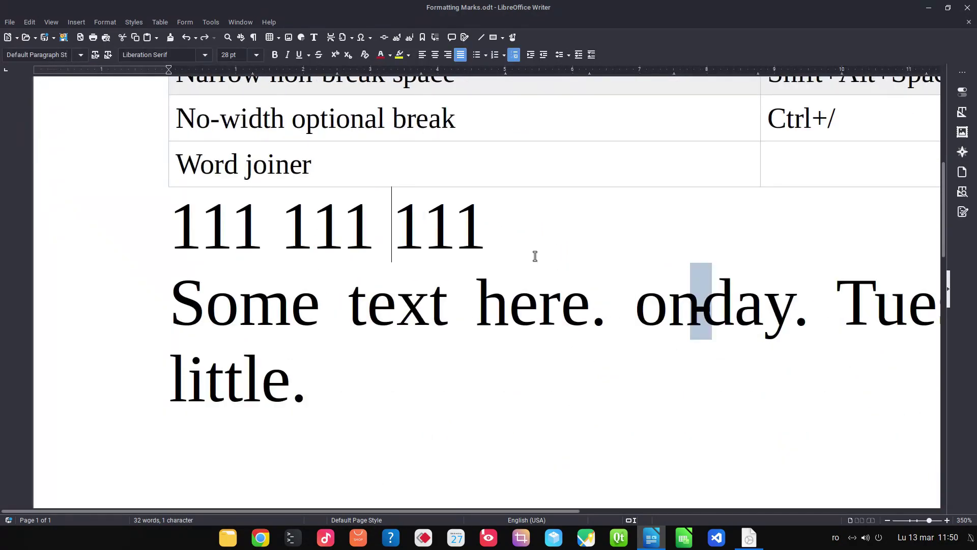
Scroll to the formatting-marks table and select its No-width optional break row
{"action": "scroll", "coordinate": [535, 256], "scroll_direction": "down", "scroll_amount": 2}
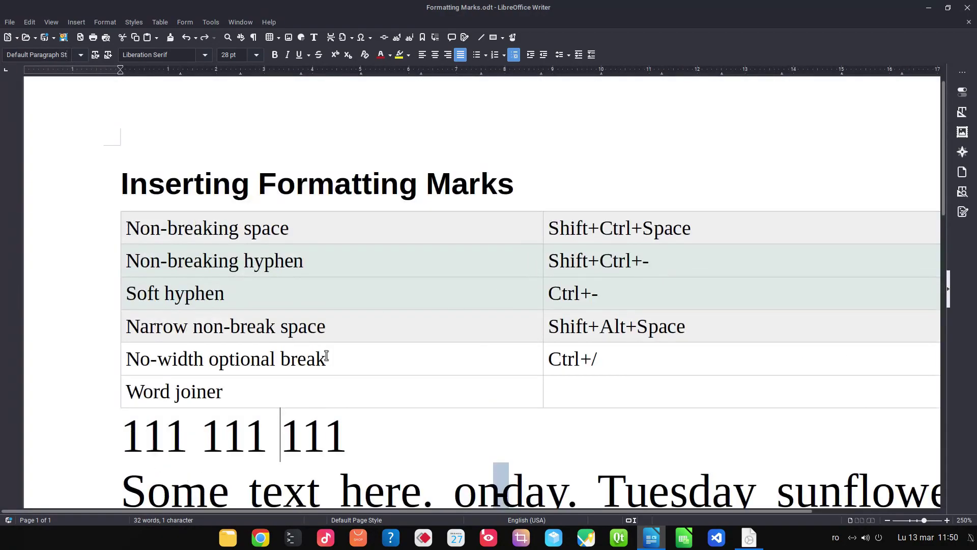
{"action": "scroll", "coordinate": [327, 356], "scroll_direction": "down", "scroll_amount": 1}
{"action": "left_click", "coordinate": [224, 265]}
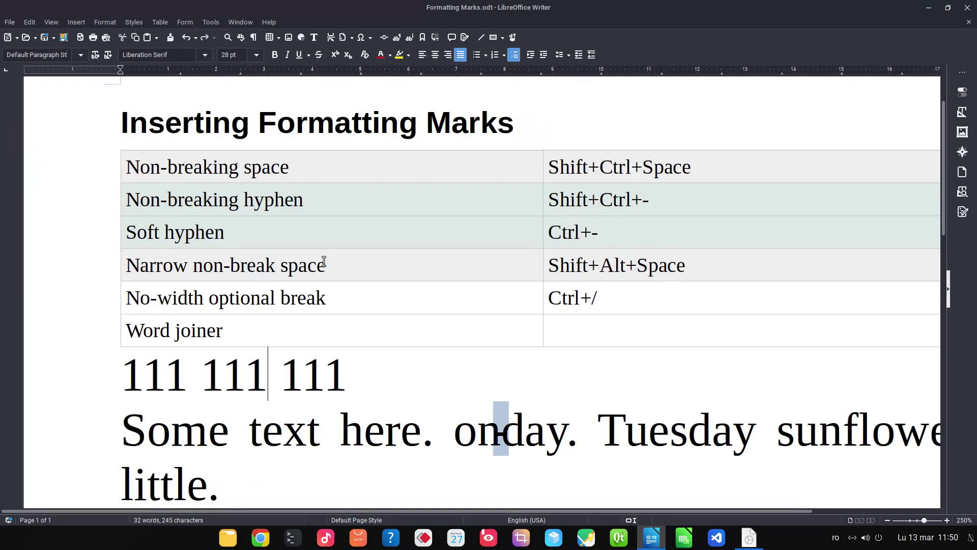
{"action": "scroll", "coordinate": [382, 305], "scroll_direction": "down", "scroll_amount": 2}
{"action": "scroll", "coordinate": [427, 310], "scroll_direction": "up", "scroll_amount": 1}
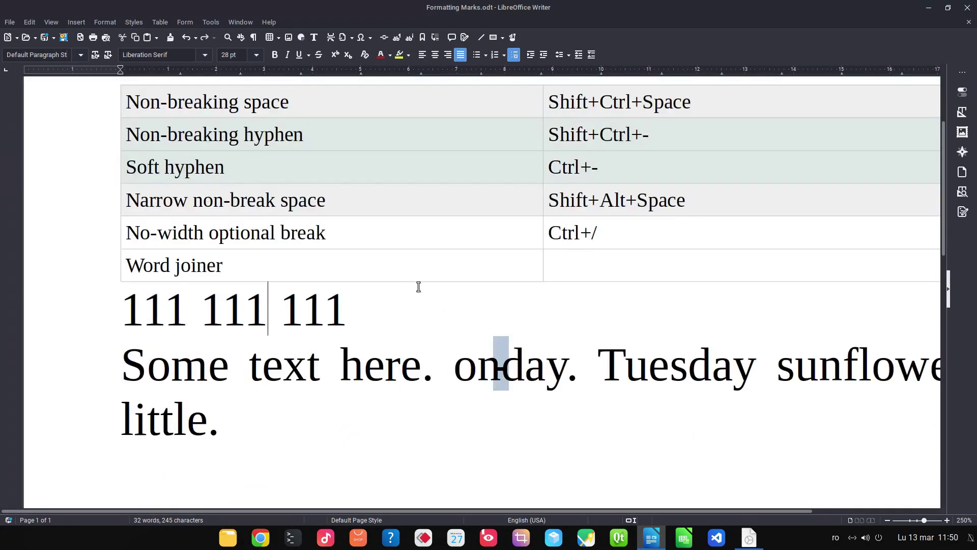
{"action": "left_click_drag", "start_coordinate": [249, 229], "coordinate": [640, 237]}
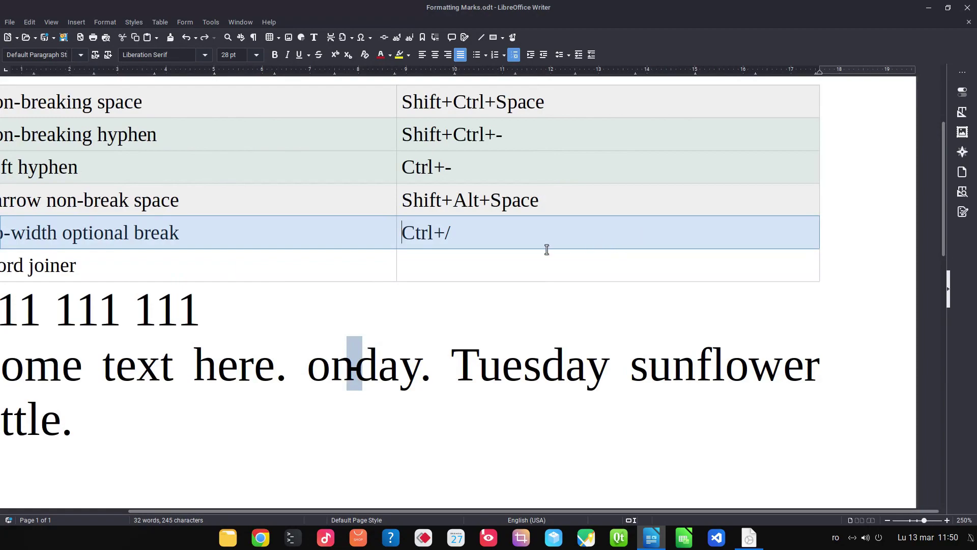
{"action": "scroll", "coordinate": [547, 250], "scroll_direction": "down", "scroll_amount": 2}
{"action": "scroll", "coordinate": [524, 298], "scroll_direction": "up", "scroll_amount": 1}
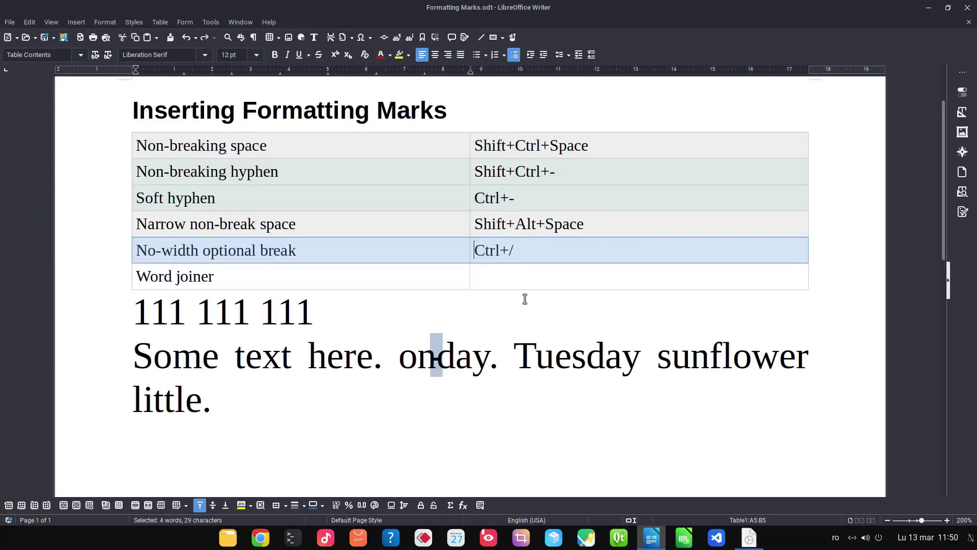
Enable Hyphenation Automatically for the sample paragraph and type F after 'onday.'
{"action": "left_click", "coordinate": [235, 277]}
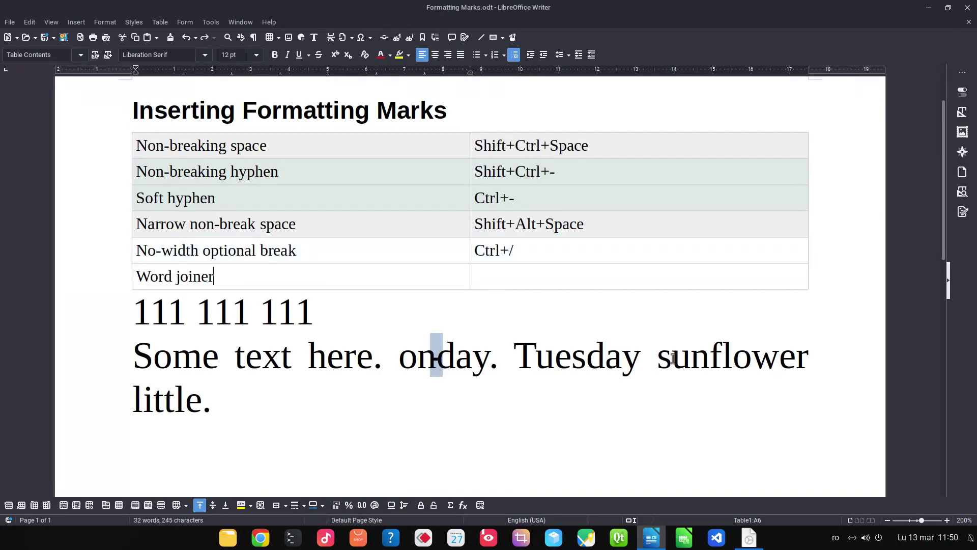
{"action": "left_click", "coordinate": [706, 358]}
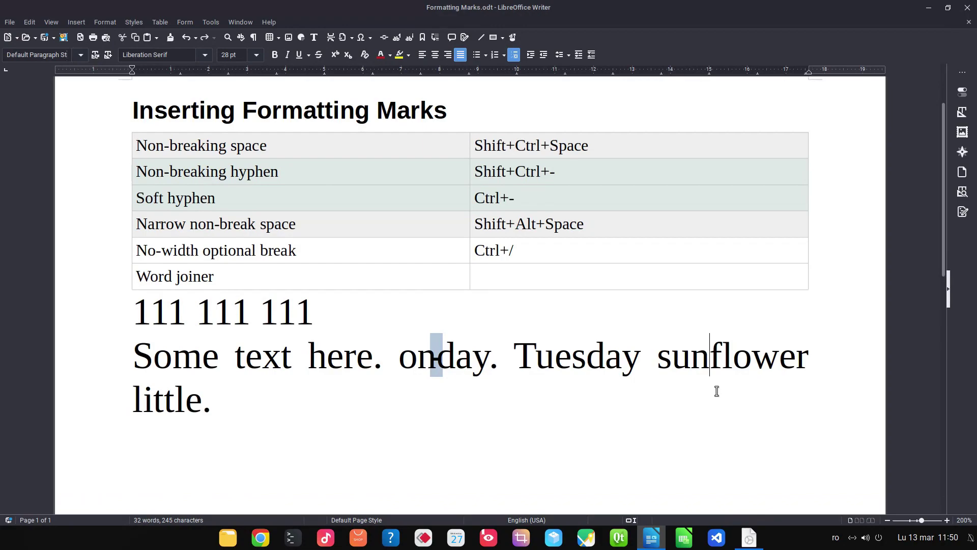
{"action": "right_click", "coordinate": [684, 363]}
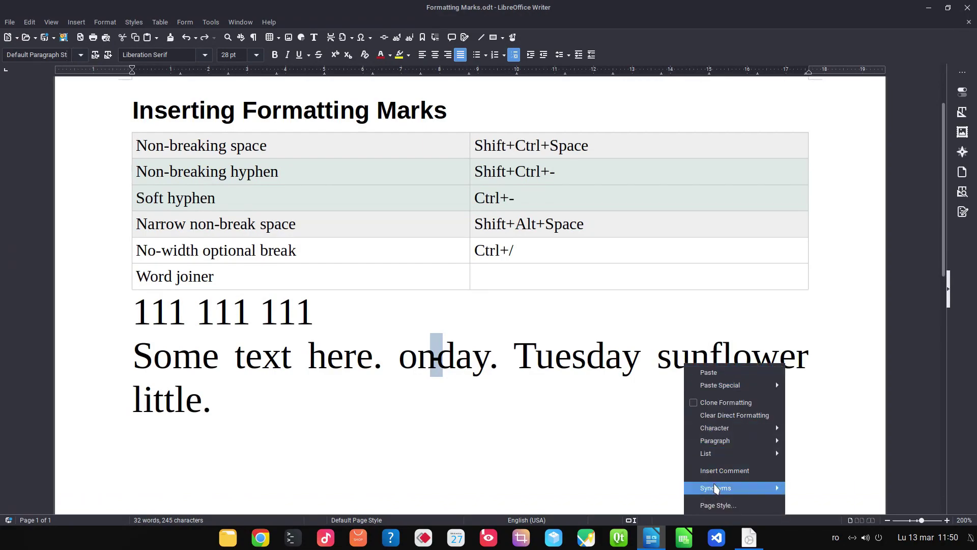
{"action": "left_click", "coordinate": [802, 429]}
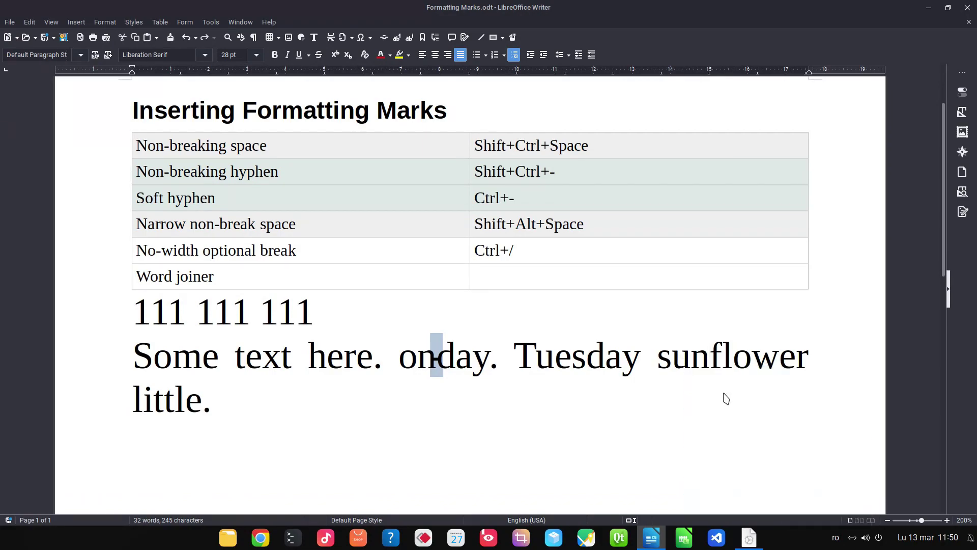
{"action": "left_click", "coordinate": [351, 184]}
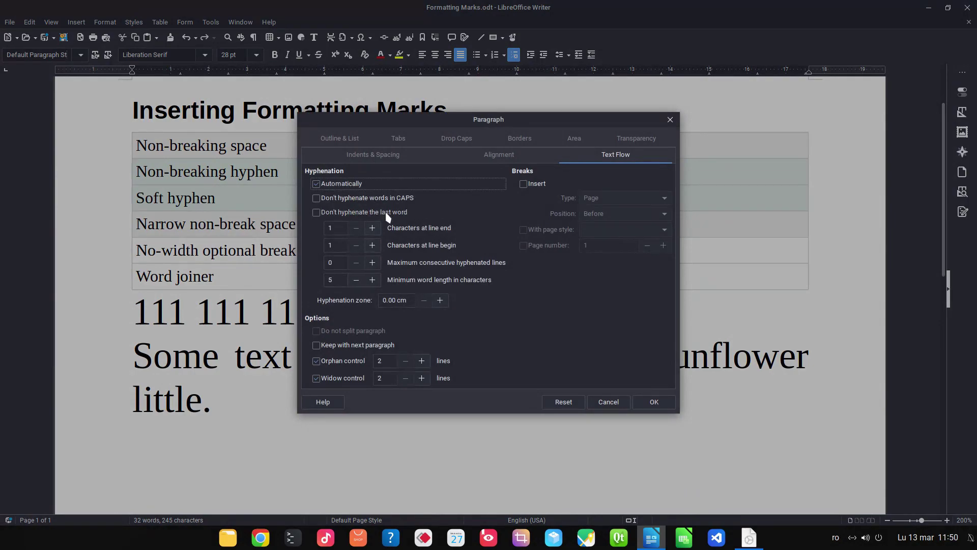
{"action": "left_click", "coordinate": [642, 403]}
{"action": "left_click", "coordinate": [501, 363]}
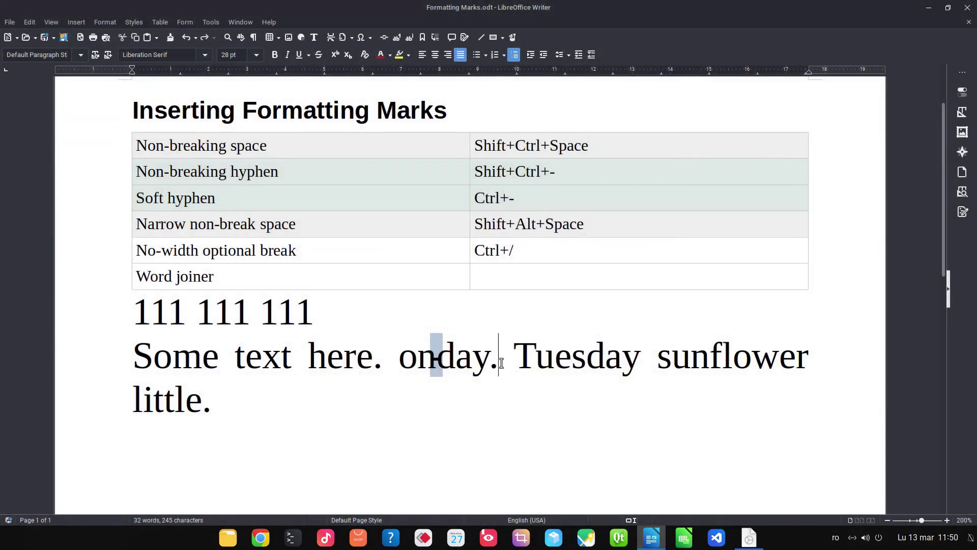
{"action": "type", "text": "F"}
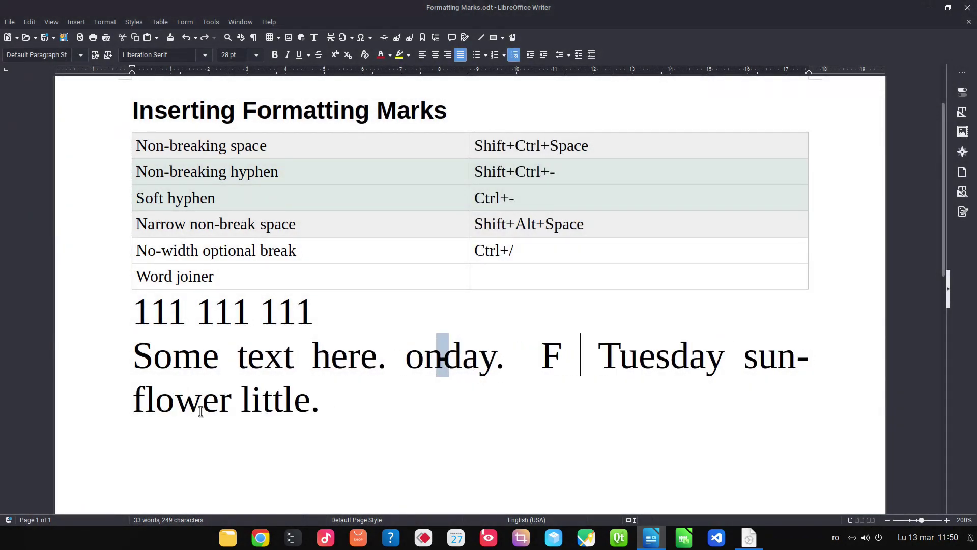
Insert a Word Joiner after 'sun' to keep sunflower whole
{"action": "left_click", "coordinate": [793, 361]}
{"action": "key", "text": "Right"}
{"action": "key", "text": "Right"}
{"action": "left_click", "coordinate": [797, 363]}
{"action": "left_click", "coordinate": [76, 22]}
{"action": "mouse_move", "coordinate": [120, 291]}
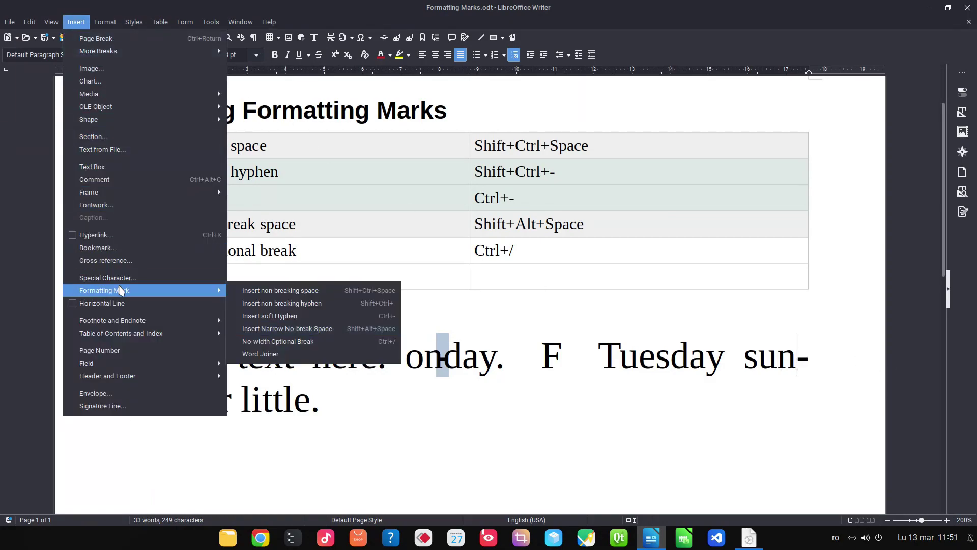
{"action": "left_click", "coordinate": [262, 354]}
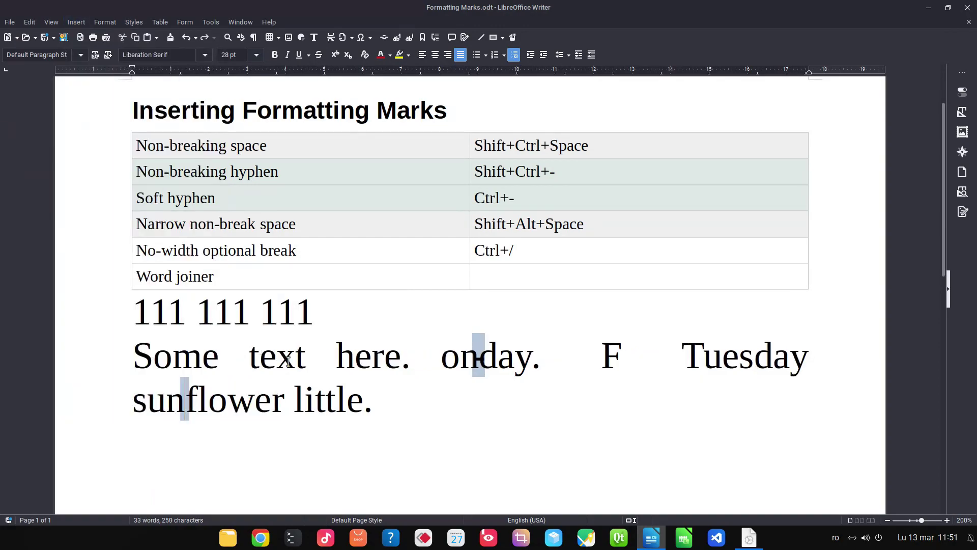
Replace the F after 'onday.' with 'sds'
{"action": "left_click", "coordinate": [401, 398]}
{"action": "left_click", "coordinate": [565, 350]}
{"action": "key", "text": "Delete"}
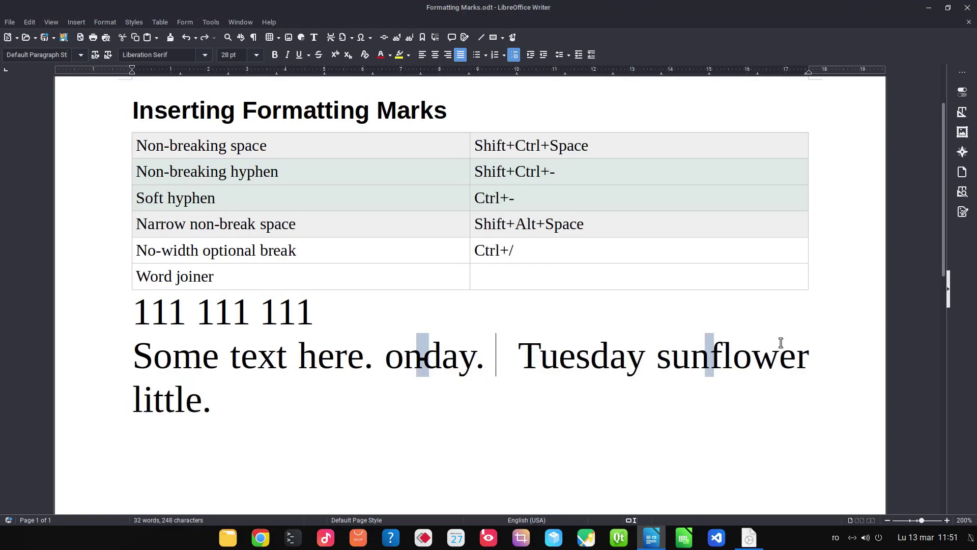
{"action": "type", "text": "sds"}
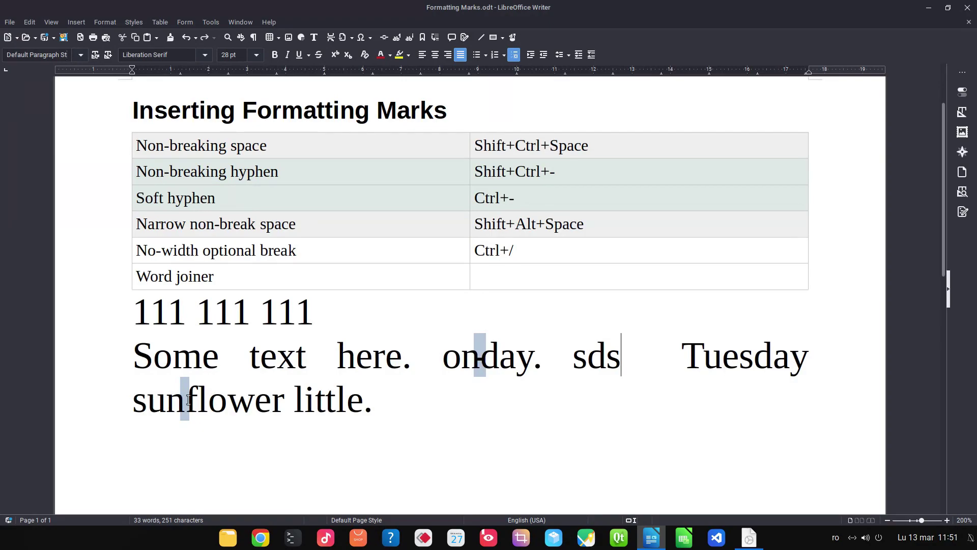
Reopen the paragraph settings and close them without changes
{"action": "right_click", "coordinate": [342, 396]}
{"action": "left_click", "coordinate": [473, 336]}
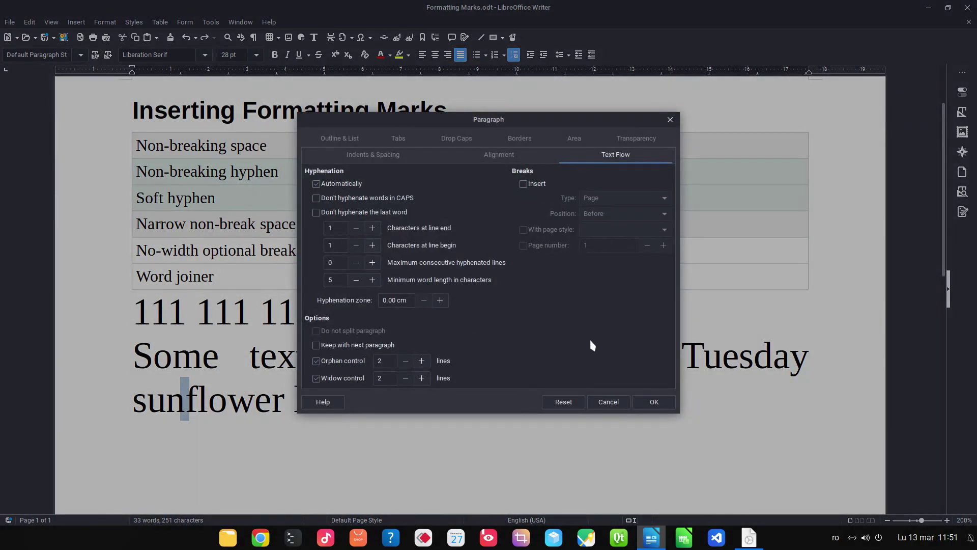
{"action": "left_click", "coordinate": [652, 401]}
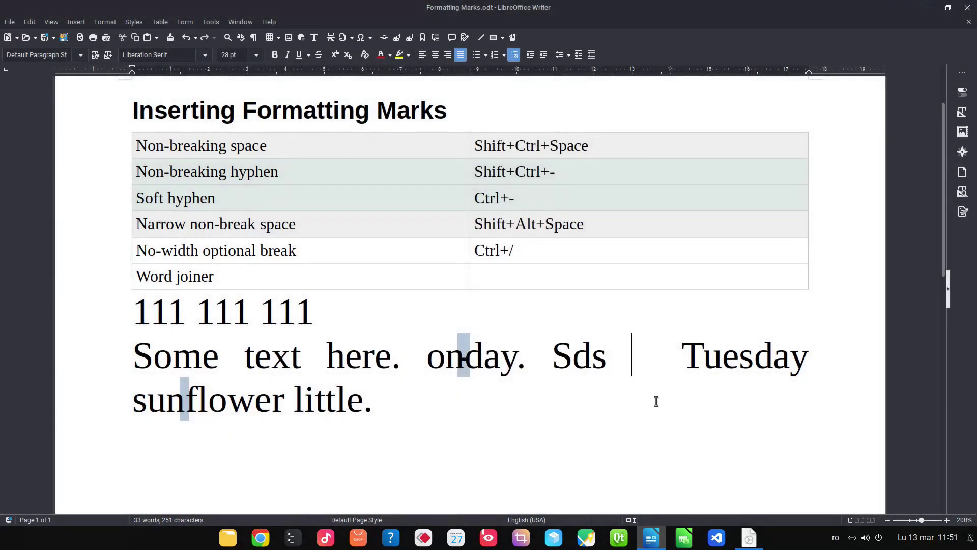
Add the filler words 'ddsd ds' after Sds so Tuesday hyphenates as Tues-day
{"action": "type", "text": "ddsd ds d"}
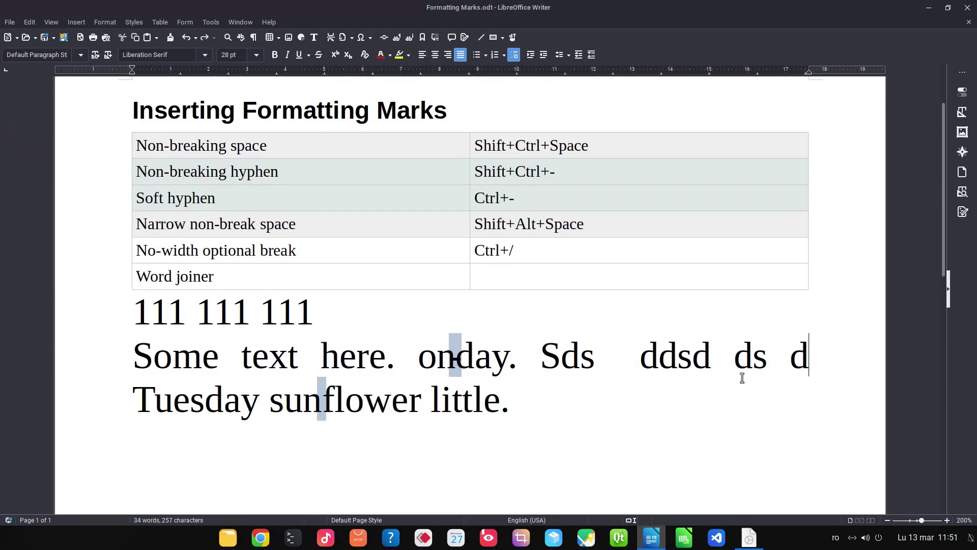
{"action": "key", "text": "BackSpace"}
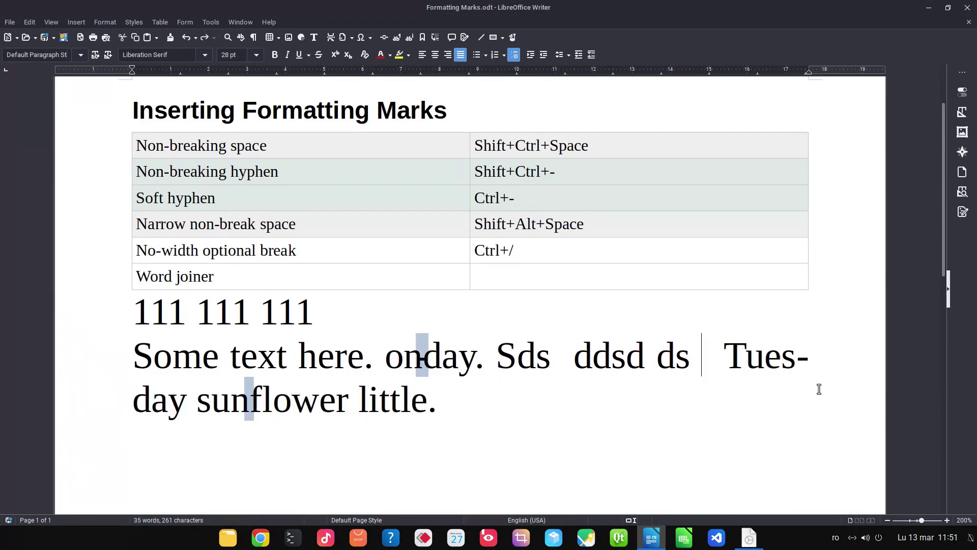
{"action": "left_click", "coordinate": [797, 358]}
{"action": "left_click", "coordinate": [79, 22]}
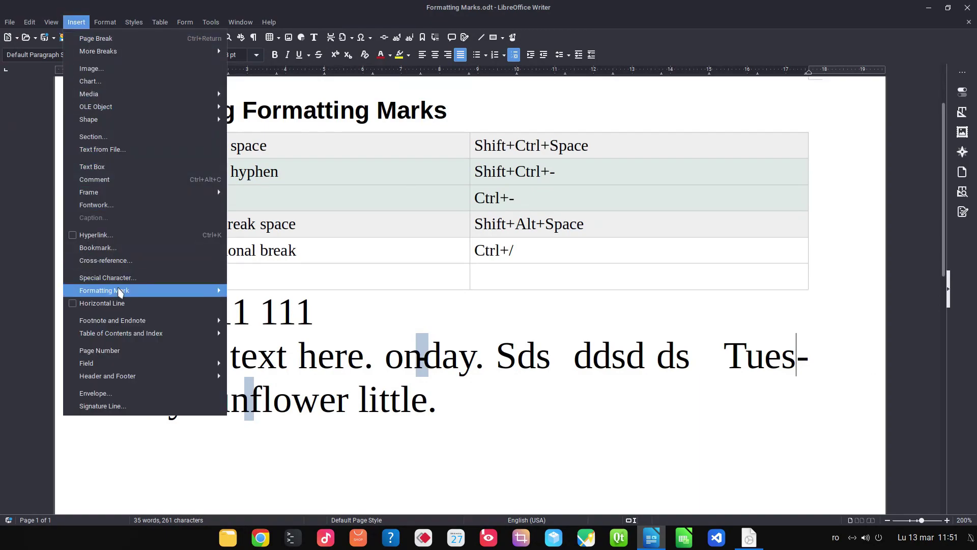
Insert word joiners inside Tuesday so it no longer hyphenates
{"action": "mouse_move", "coordinate": [121, 290]}
{"action": "left_click", "coordinate": [284, 353]}
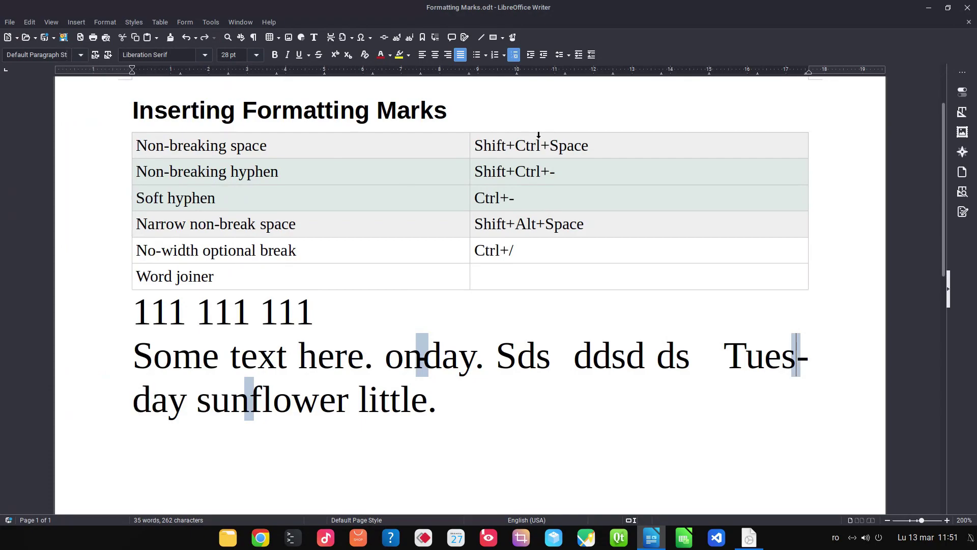
{"action": "key", "text": "Right"}
{"action": "left_click", "coordinate": [77, 22]}
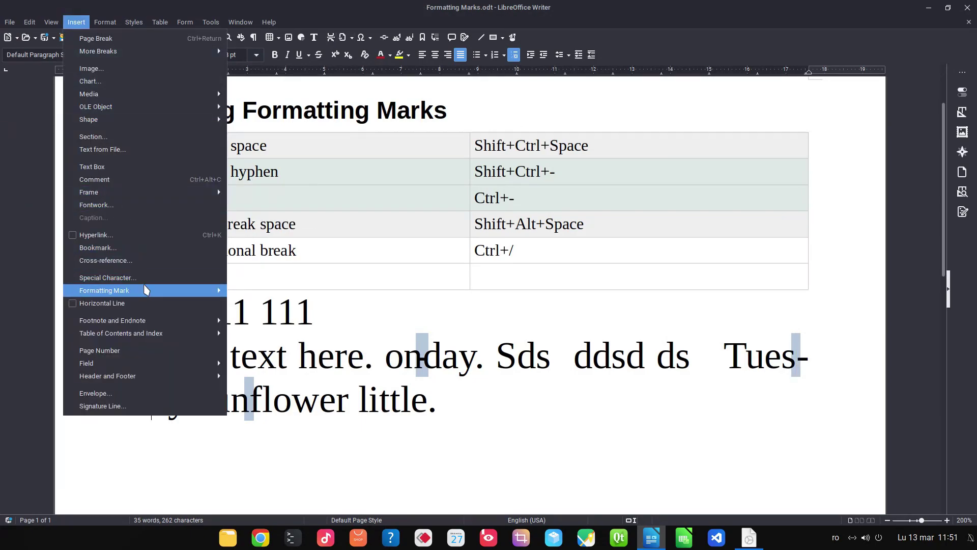
{"action": "mouse_move", "coordinate": [145, 290]}
{"action": "left_click", "coordinate": [270, 353]}
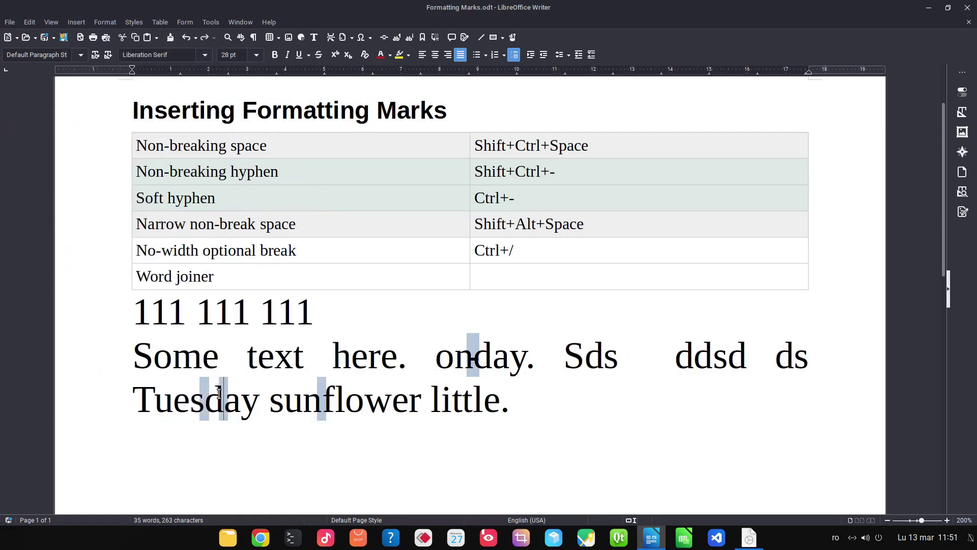
Delete the extra 'd ' so the filler reads 'ddsds'
{"action": "left_click", "coordinate": [735, 353]}
{"action": "key", "text": "Delete"}
{"action": "key", "text": "Delete"}
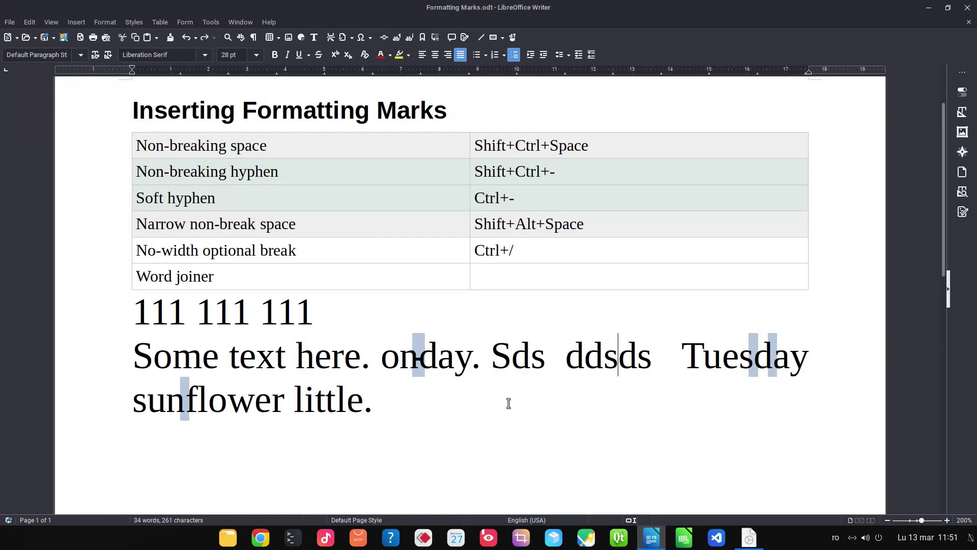
{"action": "left_click", "coordinate": [507, 394]}
Set hyphenation Characters at line end and Characters at line begin to 6
{"action": "right_click", "coordinate": [385, 390]}
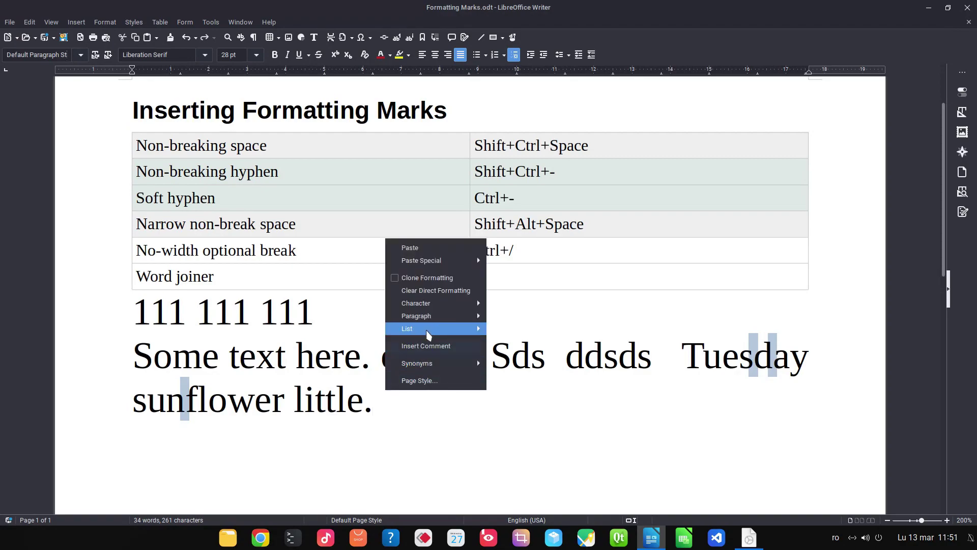
{"action": "mouse_move", "coordinate": [432, 316]}
{"action": "left_click", "coordinate": [517, 316]}
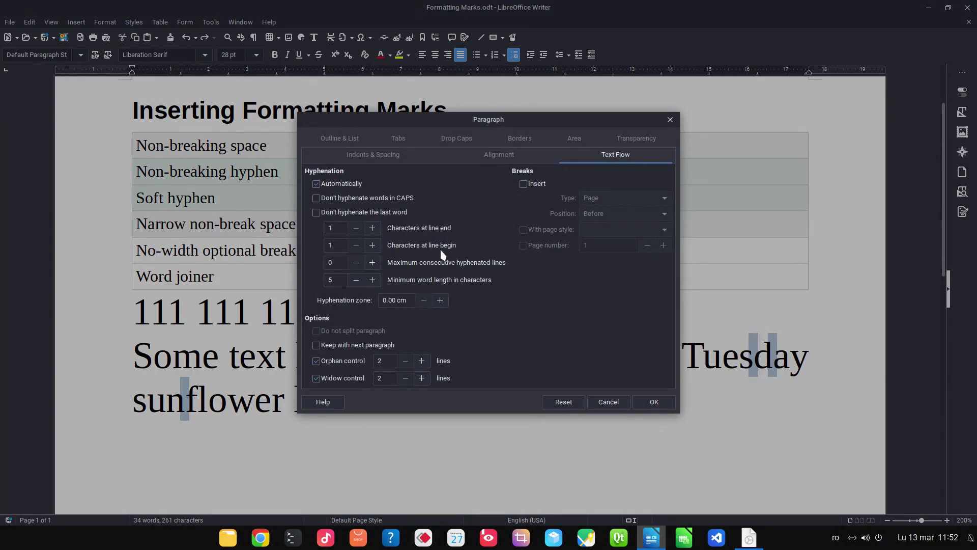
{"action": "left_click", "coordinate": [372, 227]}
{"action": "left_click", "coordinate": [372, 228]}
{"action": "left_click", "coordinate": [372, 227]}
{"action": "left_click", "coordinate": [372, 227]}
{"action": "left_click", "coordinate": [372, 227]}
{"action": "left_click", "coordinate": [372, 245]}
{"action": "left_click", "coordinate": [372, 245]}
{"action": "left_click", "coordinate": [372, 245]}
{"action": "left_click", "coordinate": [372, 245]}
{"action": "left_click", "coordinate": [372, 245]}
{"action": "left_click", "coordinate": [666, 402]}
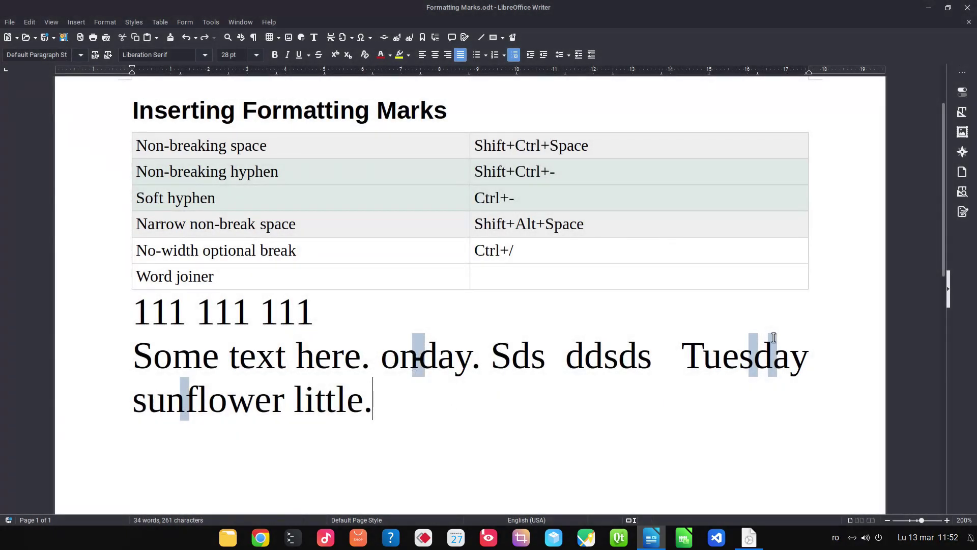
Retype the middle of Tuesday to strip out its word joiners
{"action": "left_click", "coordinate": [750, 351]}
{"action": "key", "text": "BackSpace"}
{"action": "key", "text": "Delete"}
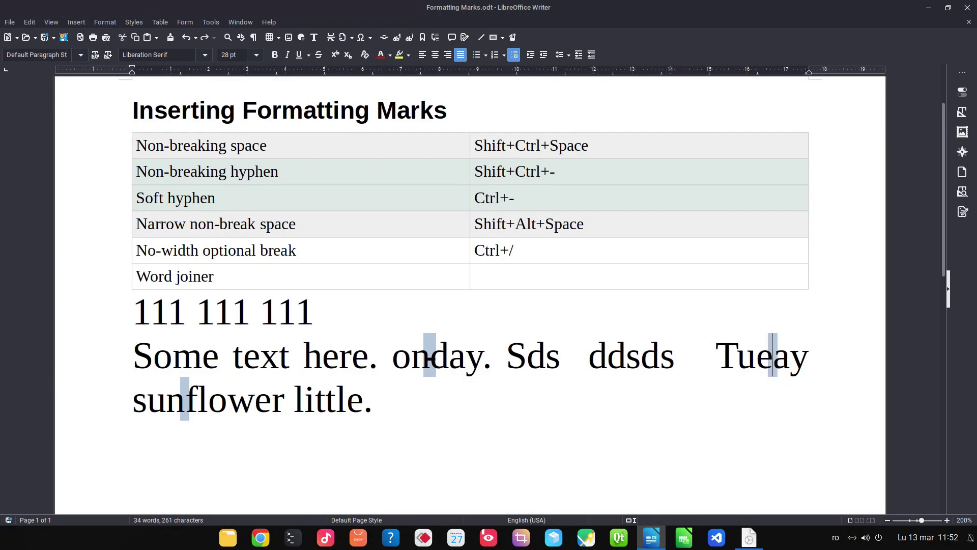
{"action": "type", "text": "e"}
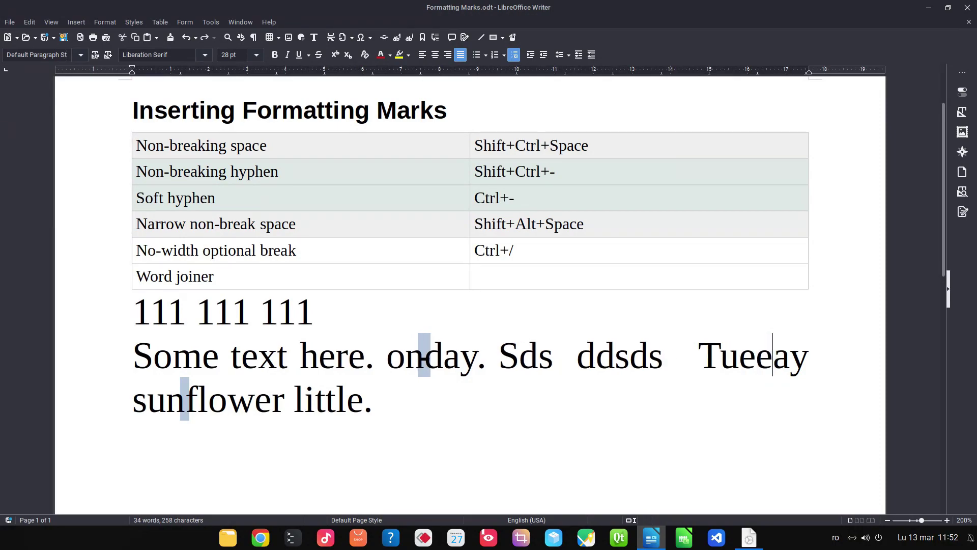
{"action": "key", "text": "BackSpace"}
{"action": "type", "text": "sd"}
Remove the soft hyphen after 'sun' in sunflower
{"action": "left_click", "coordinate": [373, 400]}
{"action": "left_click", "coordinate": [133, 399]}
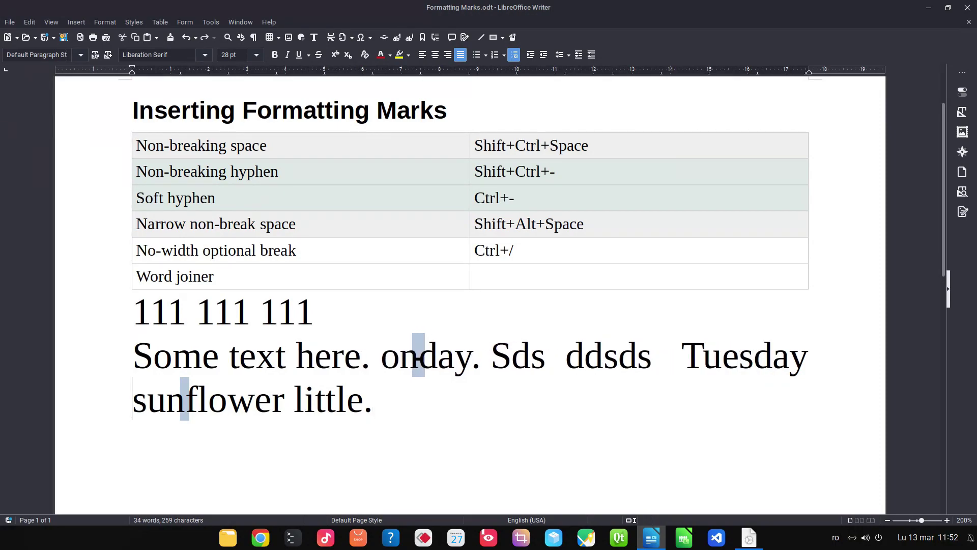
{"action": "key", "text": "Right"}
{"action": "key", "text": "Right"}
{"action": "key", "text": "Right"}
{"action": "key", "text": "Delete"}
Delete the filler words 'ddsds' and 'Sds' from the sentence
{"action": "left_click", "coordinate": [638, 354]}
{"action": "key", "text": "Delete"}
{"action": "key", "text": "BackSpace"}
{"action": "key", "text": "BackSpace"}
{"action": "key", "text": "BackSpace"}
{"action": "key", "text": "BackSpace"}
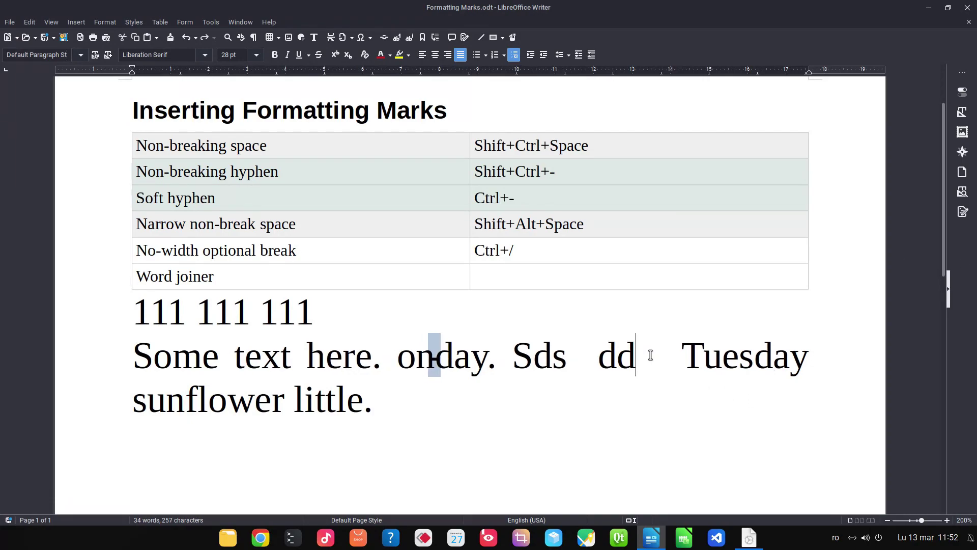
{"action": "key", "text": "BackSpace"}
{"action": "key", "text": "BackSpace"}
{"action": "key", "text": "BackSpace"}
{"action": "key", "text": "BackSpace"}
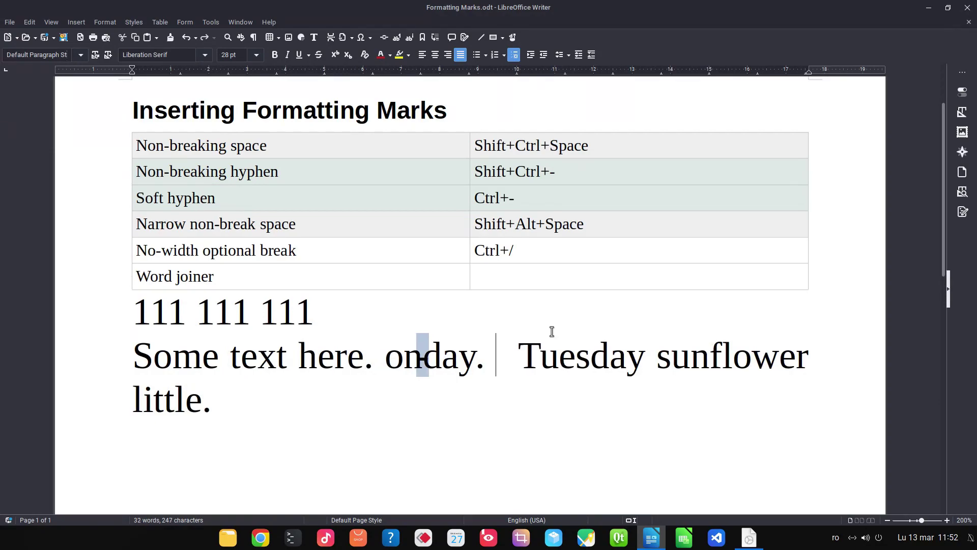
Type the test letters 'fdf' before Tuesday
{"action": "right_click", "coordinate": [516, 351]}
{"action": "mouse_move", "coordinate": [557, 420]}
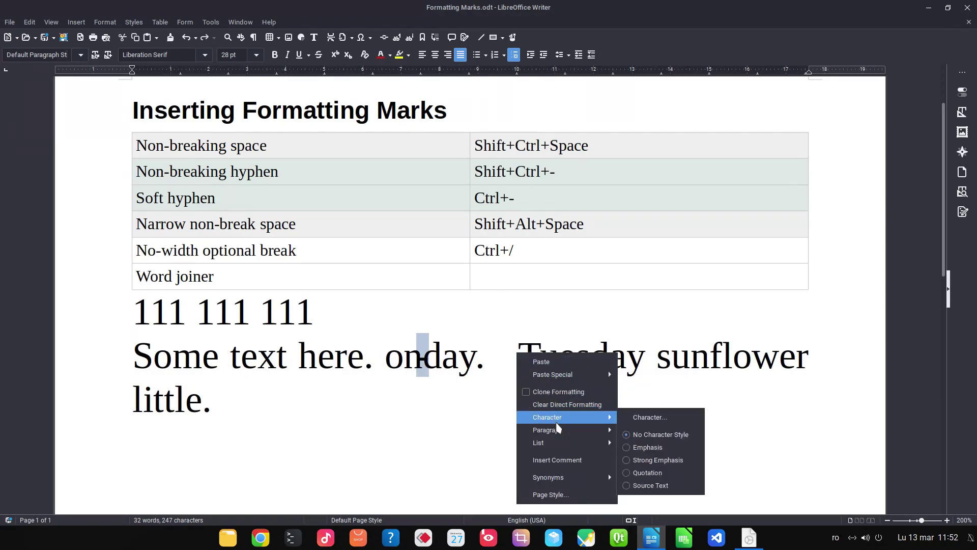
{"action": "key", "text": "Escape"}
{"action": "key", "text": "Escape"}
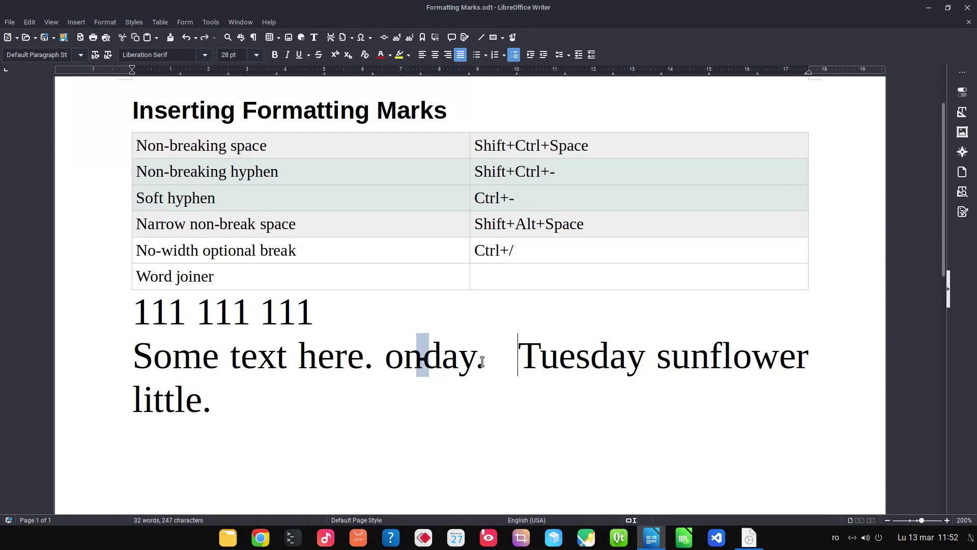
{"action": "type", "text": "fdf"}
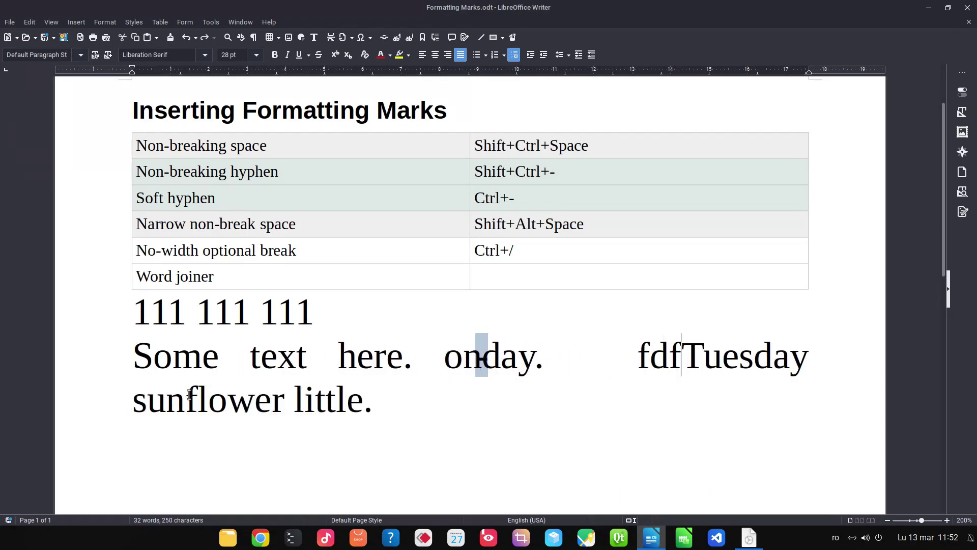
Lower the paragraph's Characters at line end hyphenation minimum by one
{"action": "right_click", "coordinate": [542, 362]}
{"action": "mouse_move", "coordinate": [590, 428]}
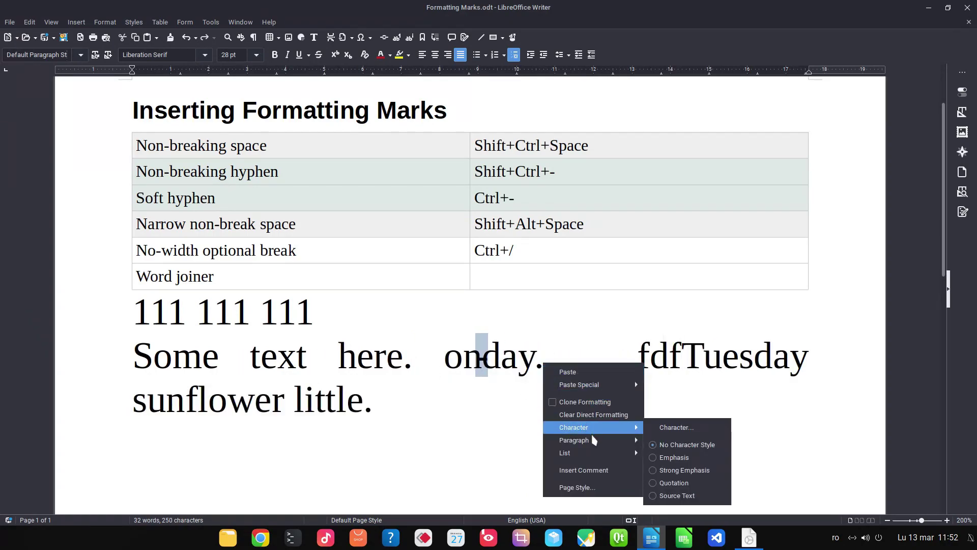
{"action": "left_click", "coordinate": [682, 428]}
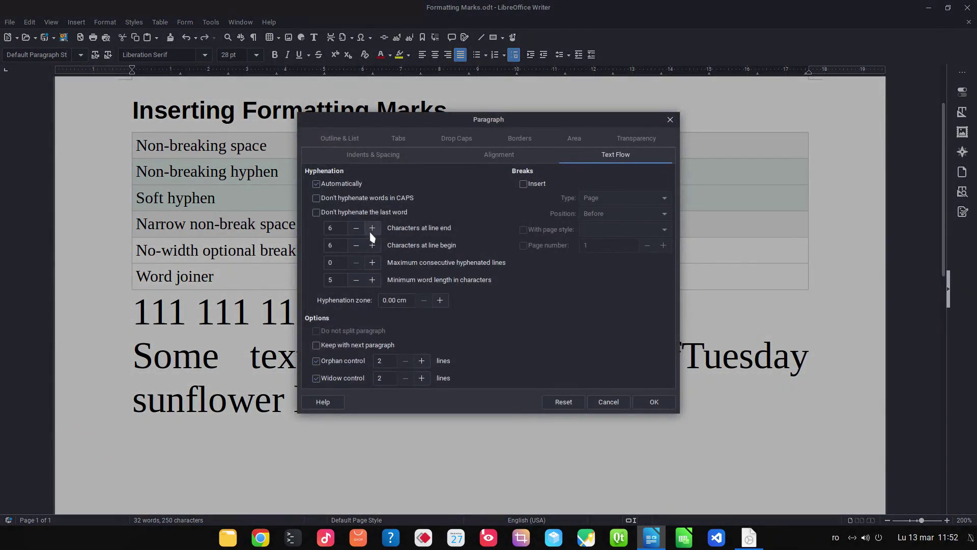
{"action": "left_click", "coordinate": [359, 230]}
{"action": "left_click", "coordinate": [654, 402]}
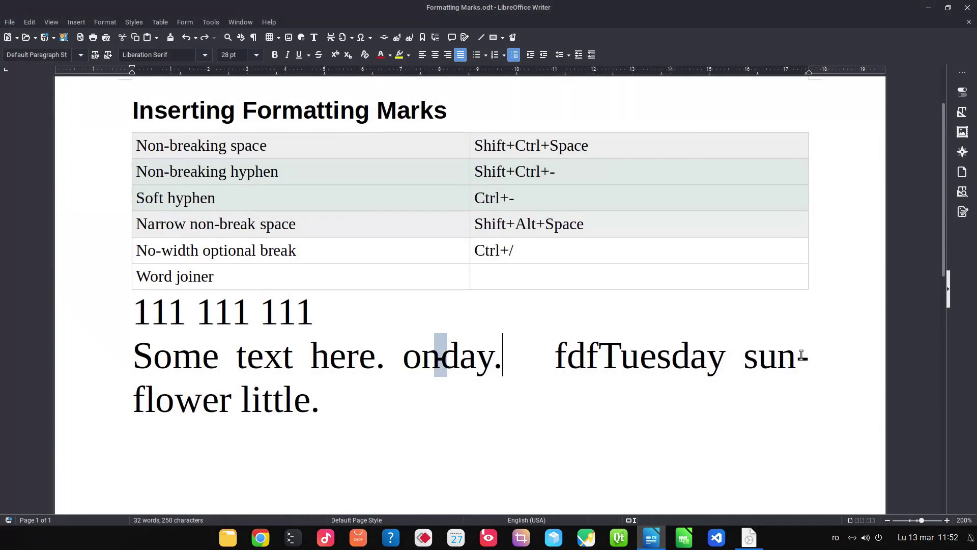
Raise Characters at line end to 4 so sunflower stays unbroken
{"action": "right_click", "coordinate": [541, 371]}
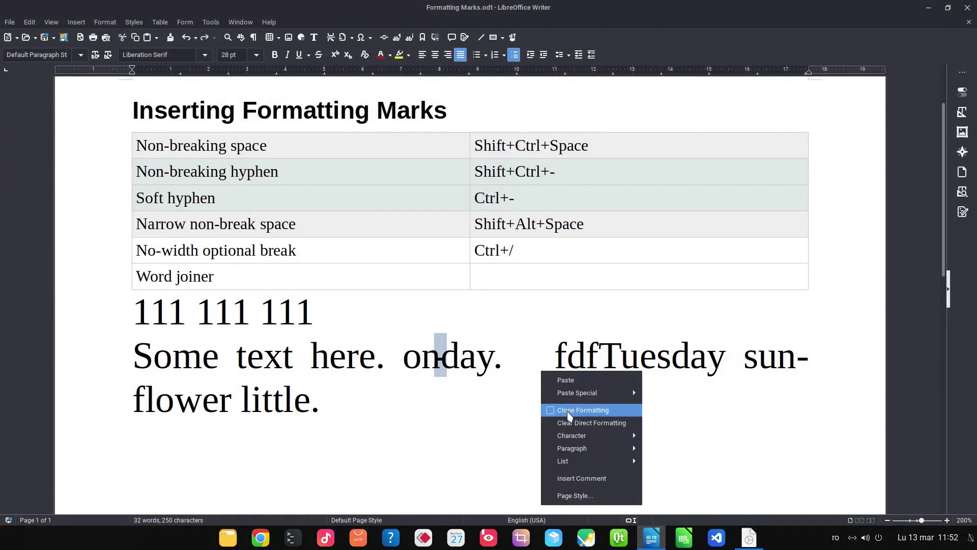
{"action": "mouse_move", "coordinate": [594, 447]}
{"action": "left_click", "coordinate": [684, 432]}
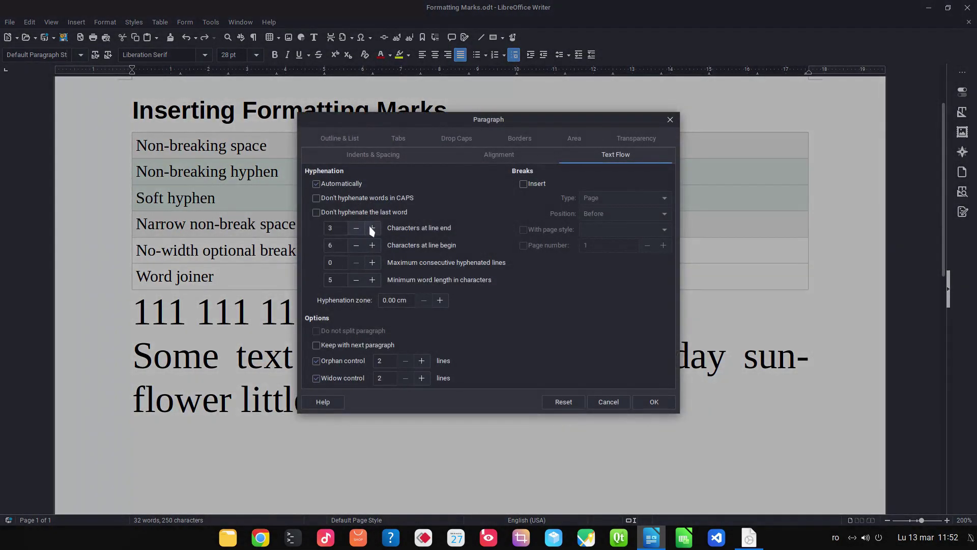
{"action": "left_click", "coordinate": [372, 227]}
{"action": "left_click", "coordinate": [639, 402]}
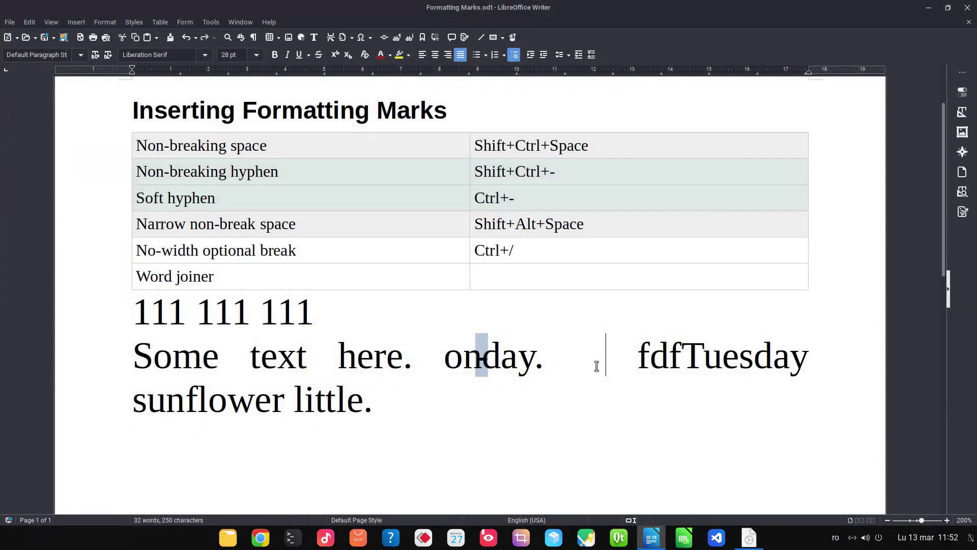
Replace 'fdf' with the filler 'dfffdffdfdfdf' before Tuesday
{"action": "left_click", "coordinate": [637, 356]}
{"action": "key", "text": "Delete"}
{"action": "key", "text": "Delete"}
{"action": "key", "text": "Delete"}
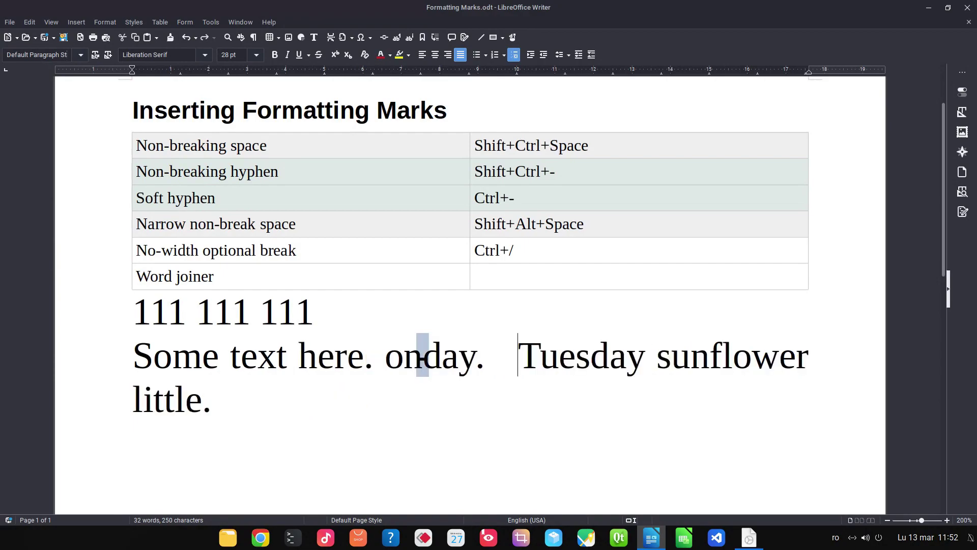
{"action": "left_click", "coordinate": [507, 356]}
{"action": "type", "text": "df"}
{"action": "type", "text": "ffdffdfdfd"}
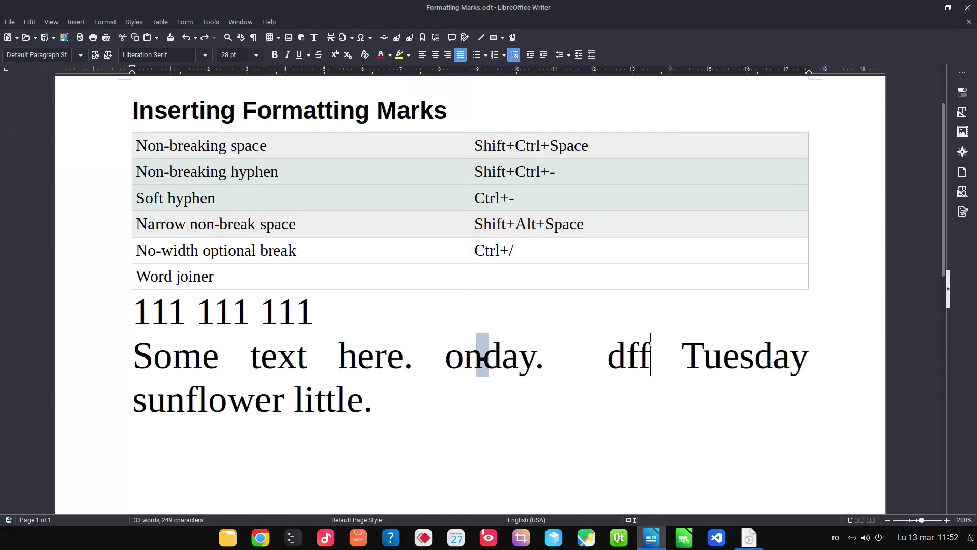
{"action": "type", "text": "f"}
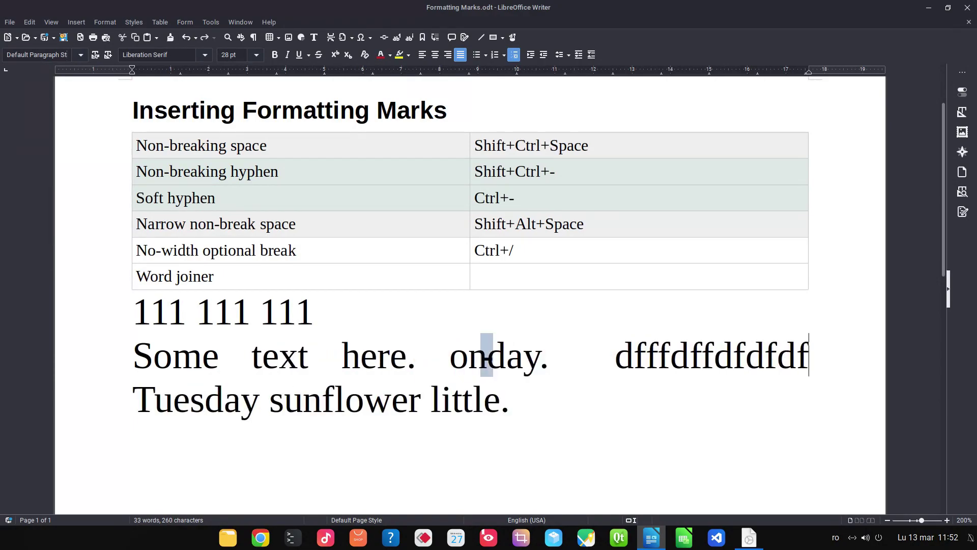
Check the empty cell beside Word joiner in the shortcut table, then return after '111 111 111'
{"action": "scroll", "coordinate": [483, 288], "scroll_direction": "up", "scroll_amount": 2}
{"action": "scroll", "coordinate": [530, 307], "scroll_direction": "down", "scroll_amount": 1}
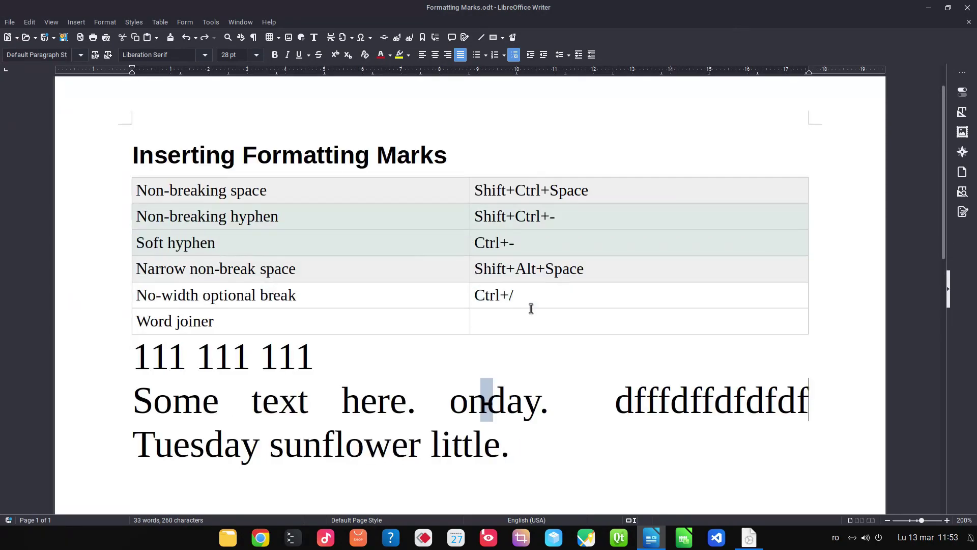
{"action": "left_click", "coordinate": [520, 290]}
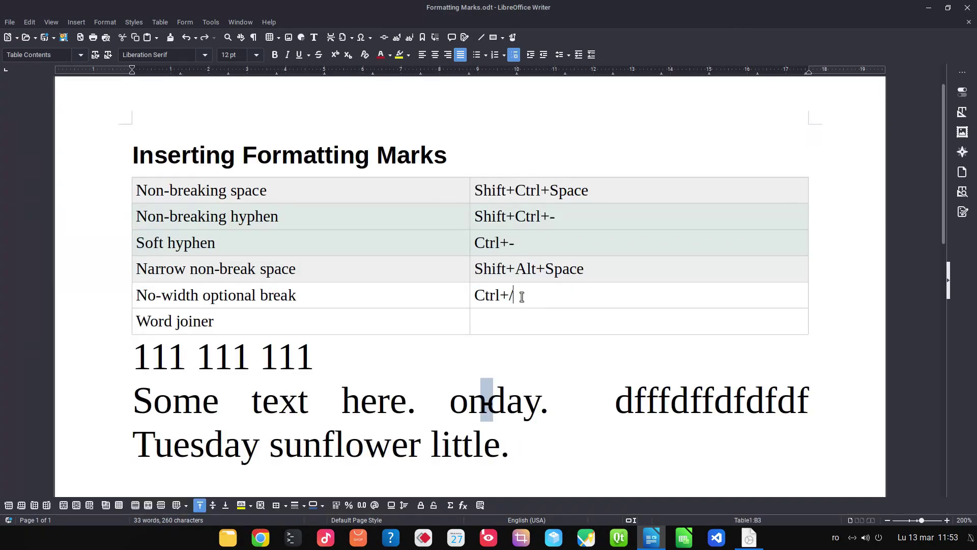
{"action": "left_click", "coordinate": [529, 323]}
{"action": "left_click", "coordinate": [523, 360]}
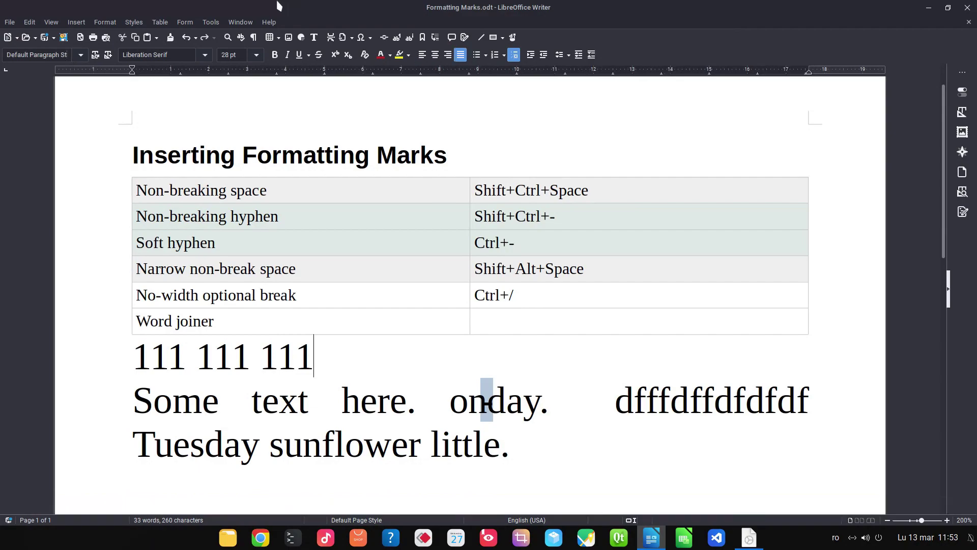